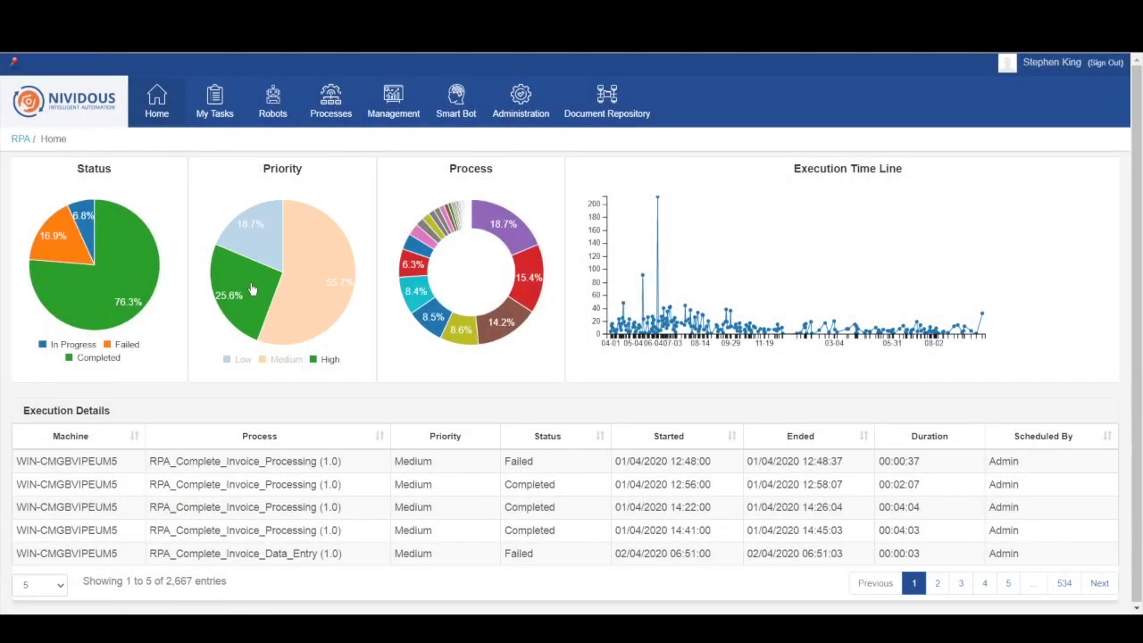
Step: Start a new process schedule from the Robots > Schedule page
left_click(273, 103)
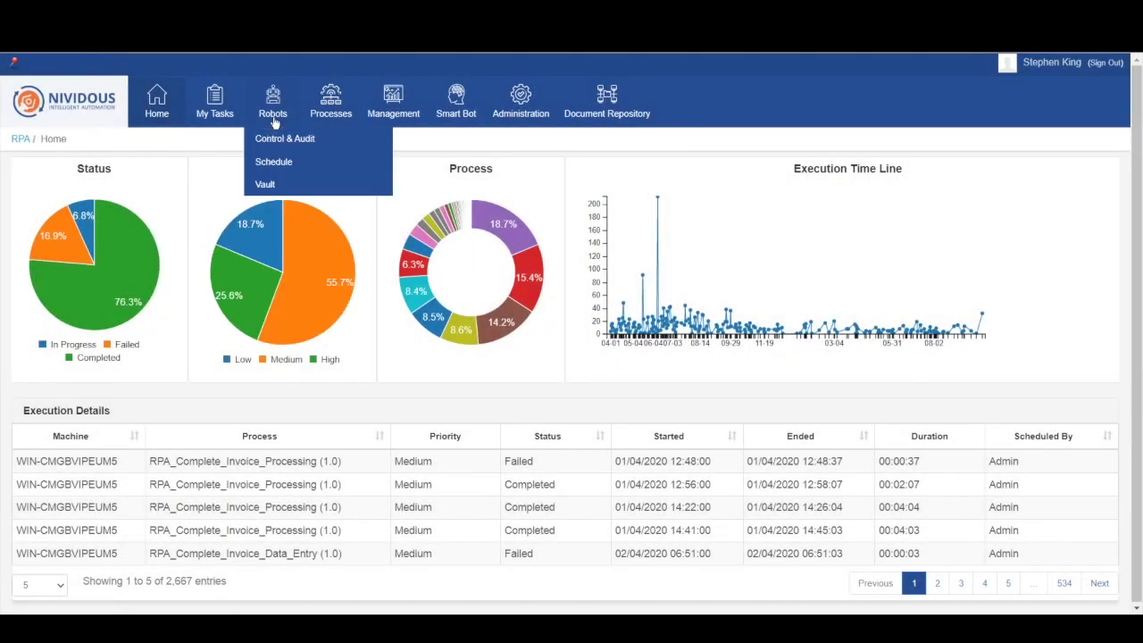
left_click(279, 161)
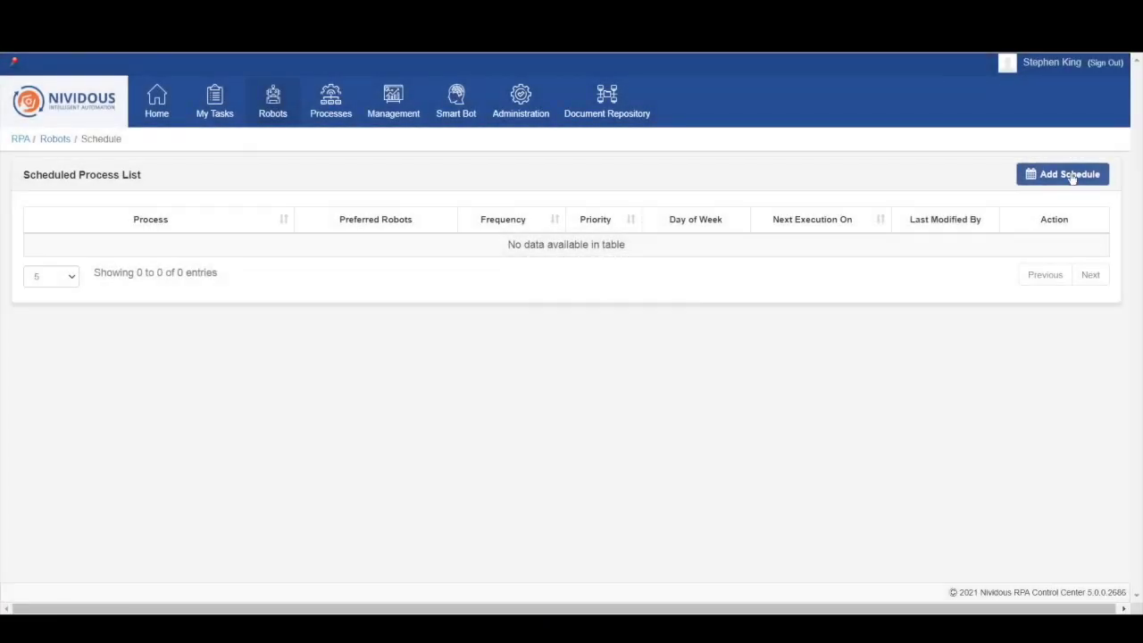
left_click(1061, 180)
Step: Schedule RPA_Complete_Loan_Details_Data_Entry on robot WIN-CMGBVIPEUM5 with DEBUG log level
left_click(273, 258)
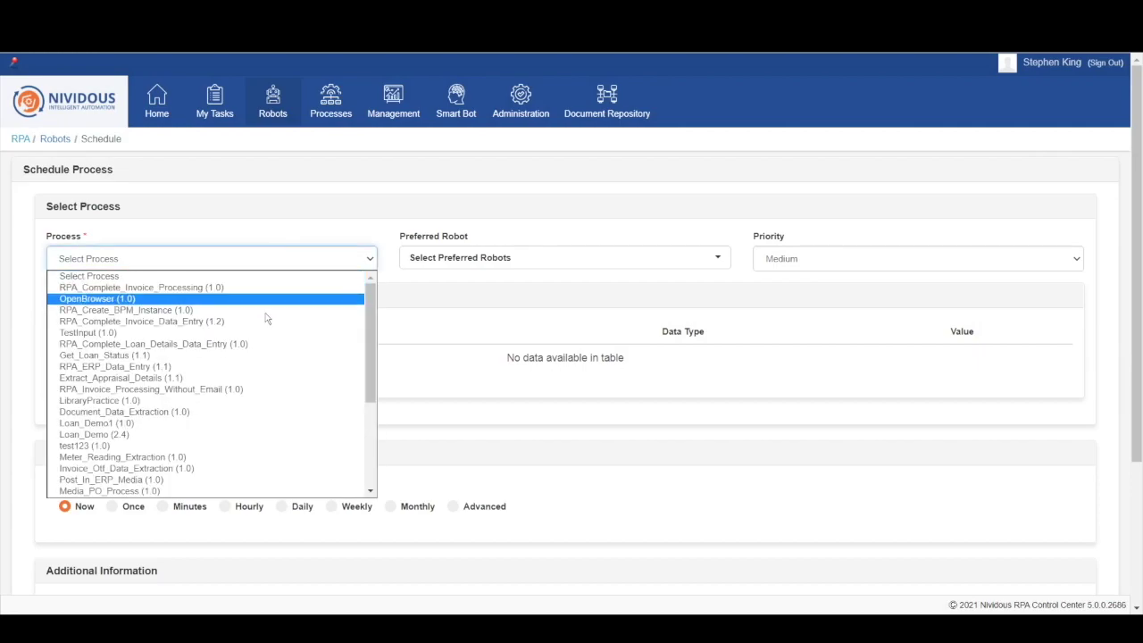
left_click(254, 344)
left_click(446, 258)
left_click(449, 279)
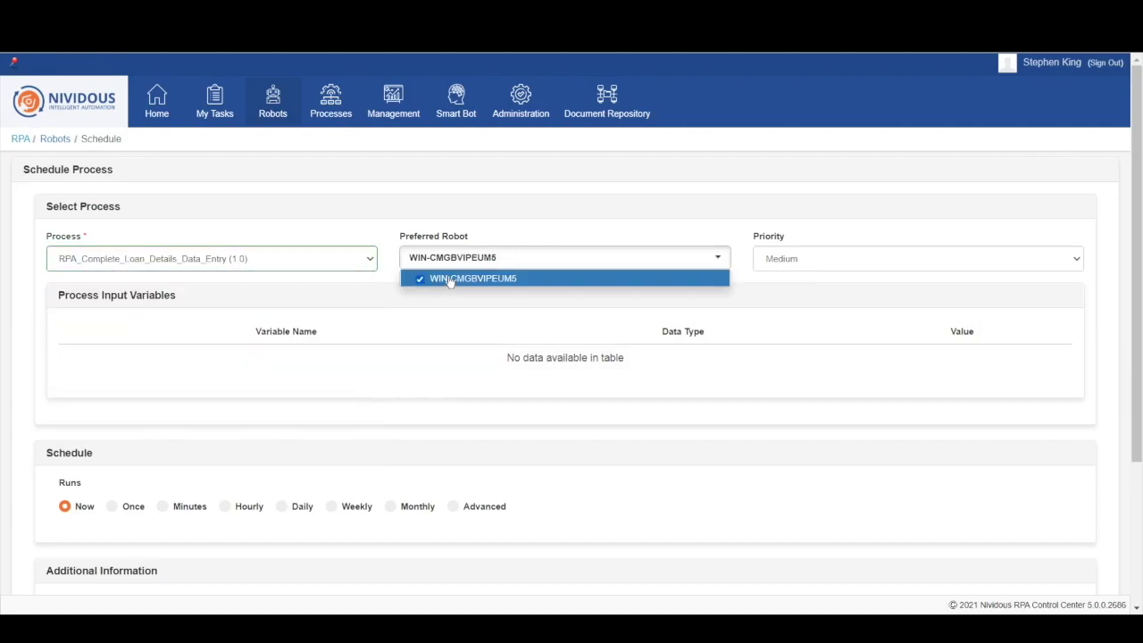
scroll(426, 359, "down", 2)
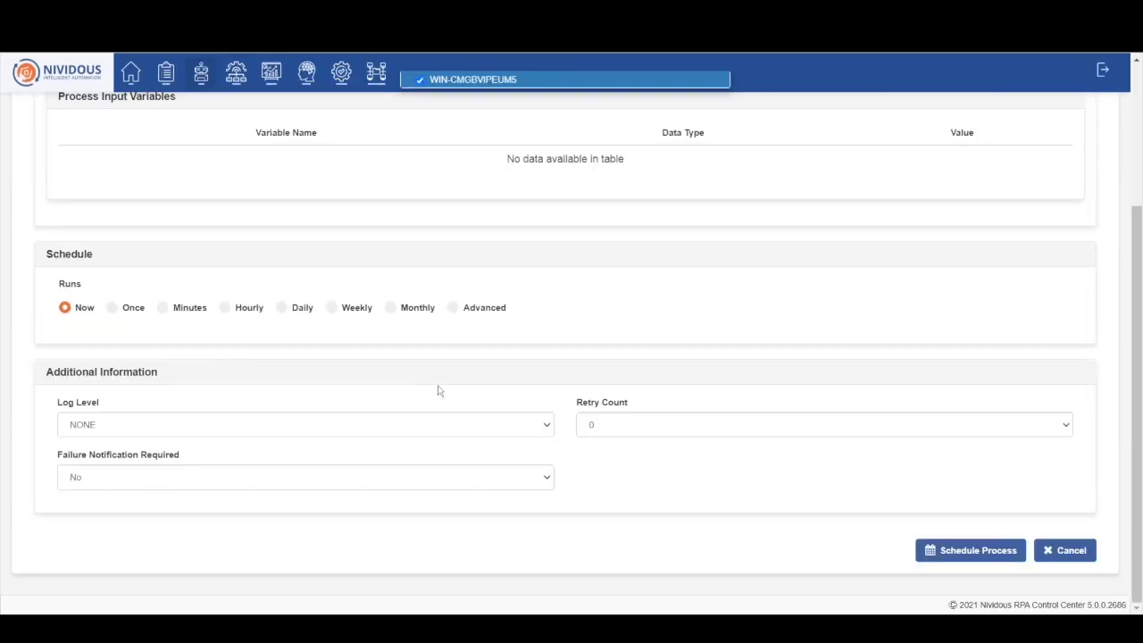
left_click(283, 426)
left_click(278, 466)
left_click(936, 547)
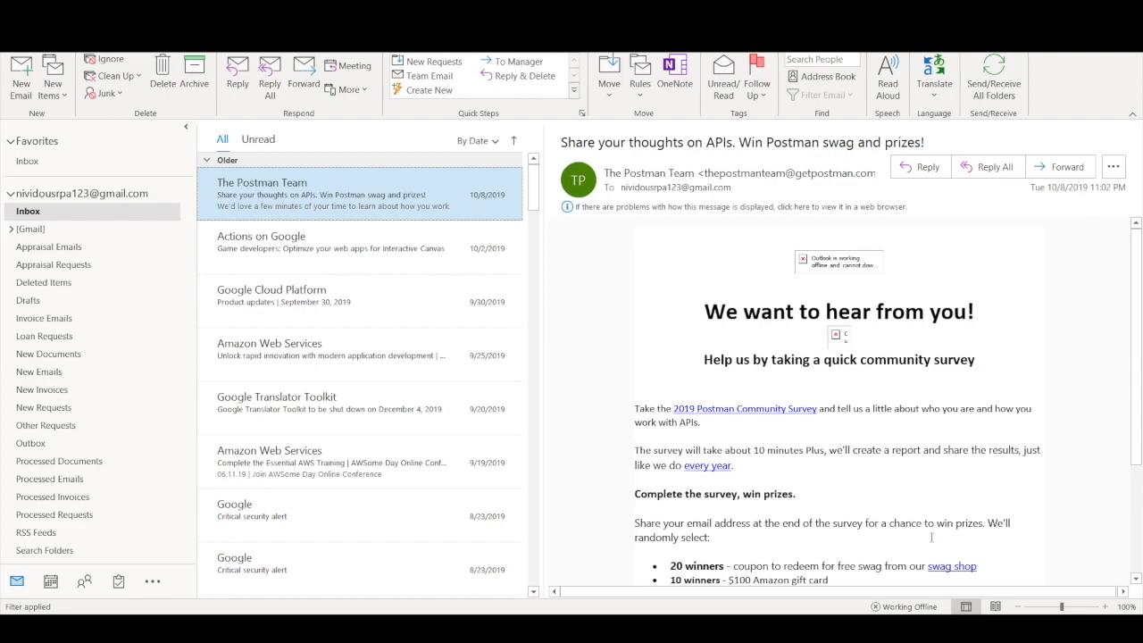
Step: Move the Internal Order email from New Requests to Appraisal Requests
left_click(92, 410)
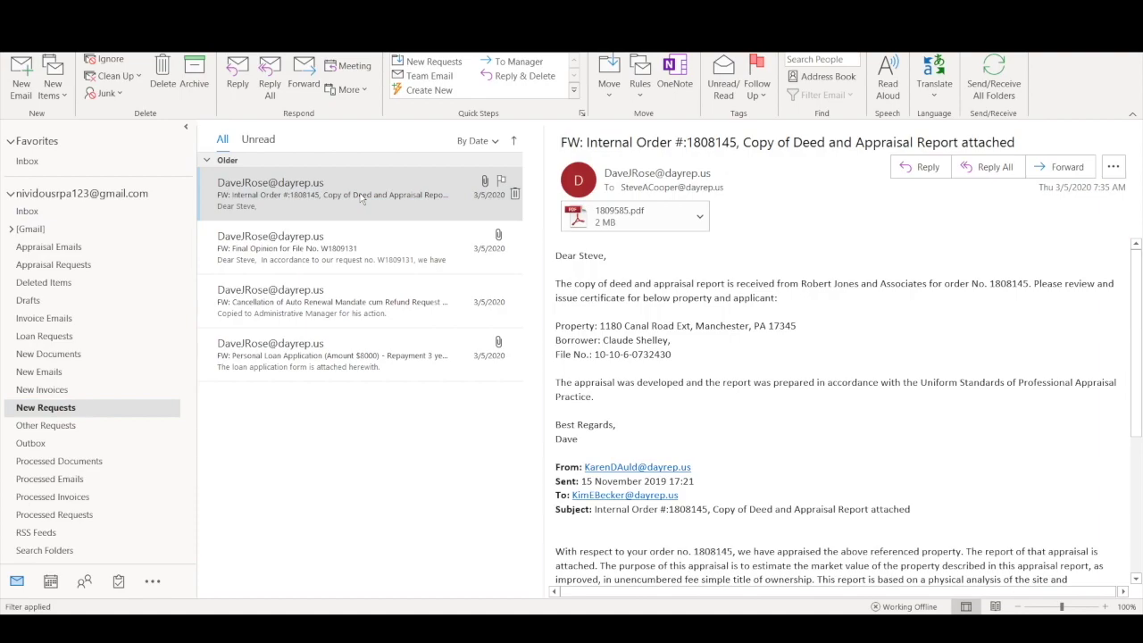
key("alt+h")
key("m")
key("v")
key("o")
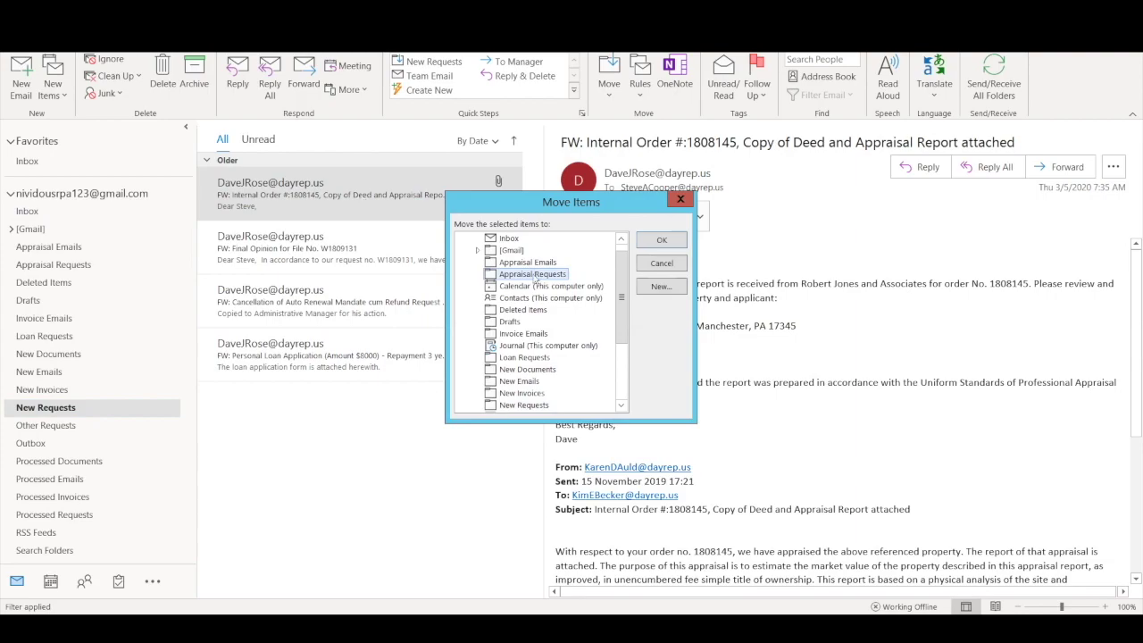
left_click(662, 239)
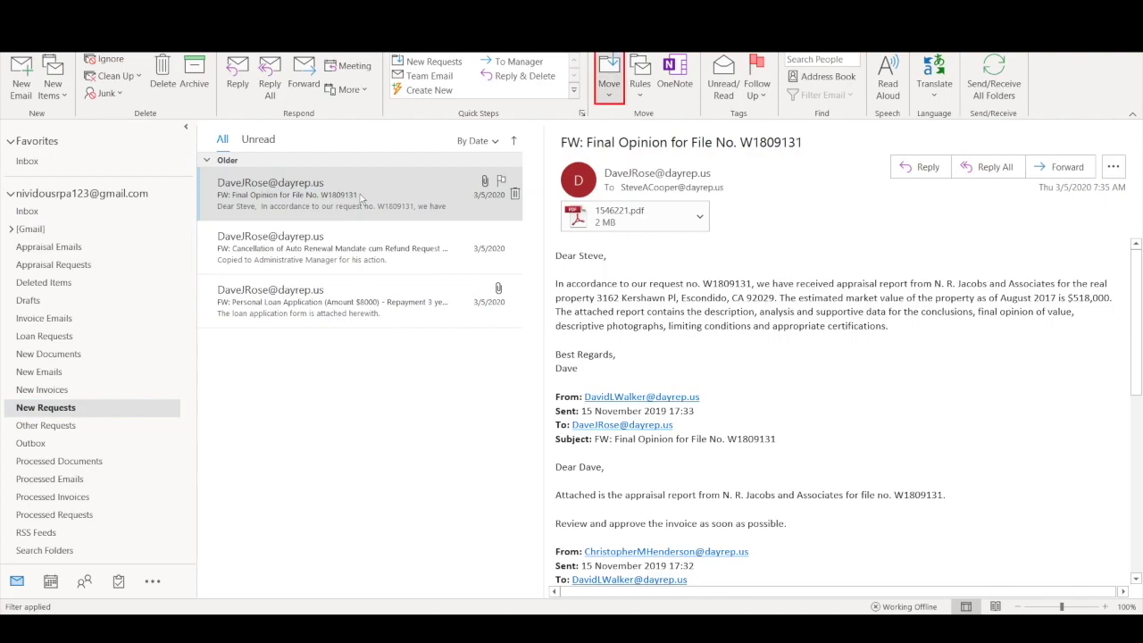
Step: Move the Final Opinion email to Appraisal Requests, then select the refund cancellation email for moving
left_click(610, 78)
left_click(643, 321)
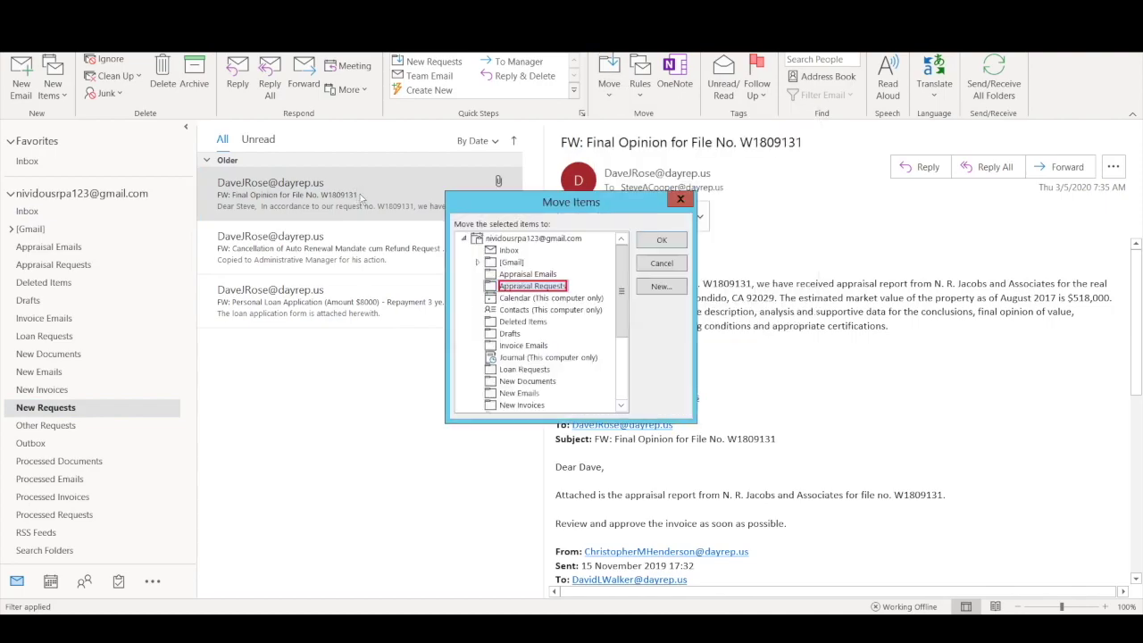
double_click(535, 287)
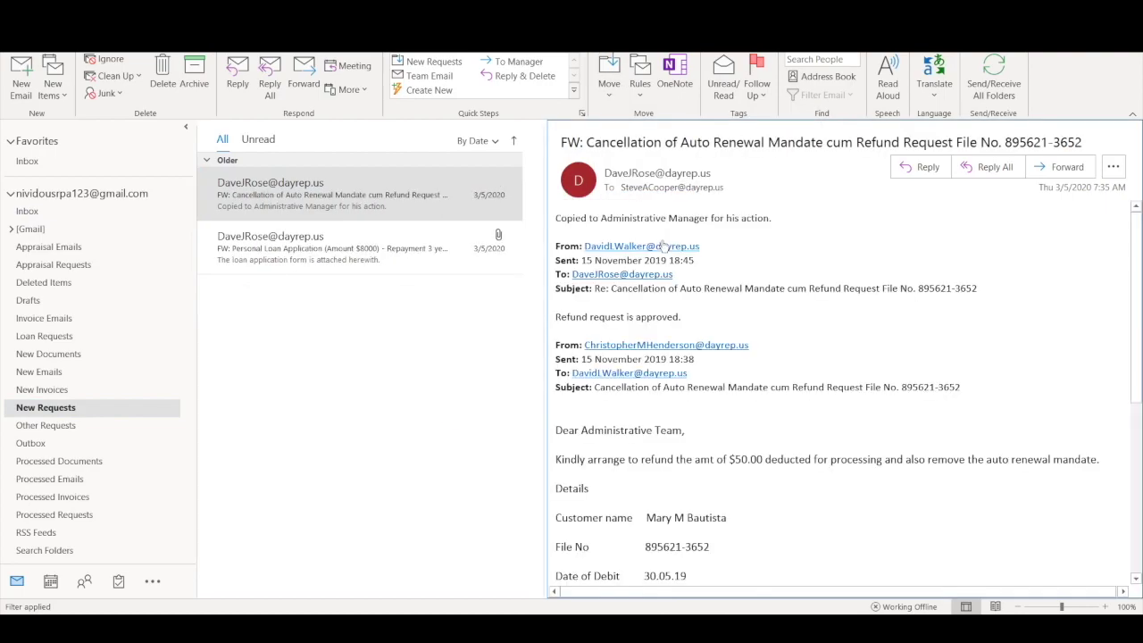
left_click(362, 201)
key("Tab")
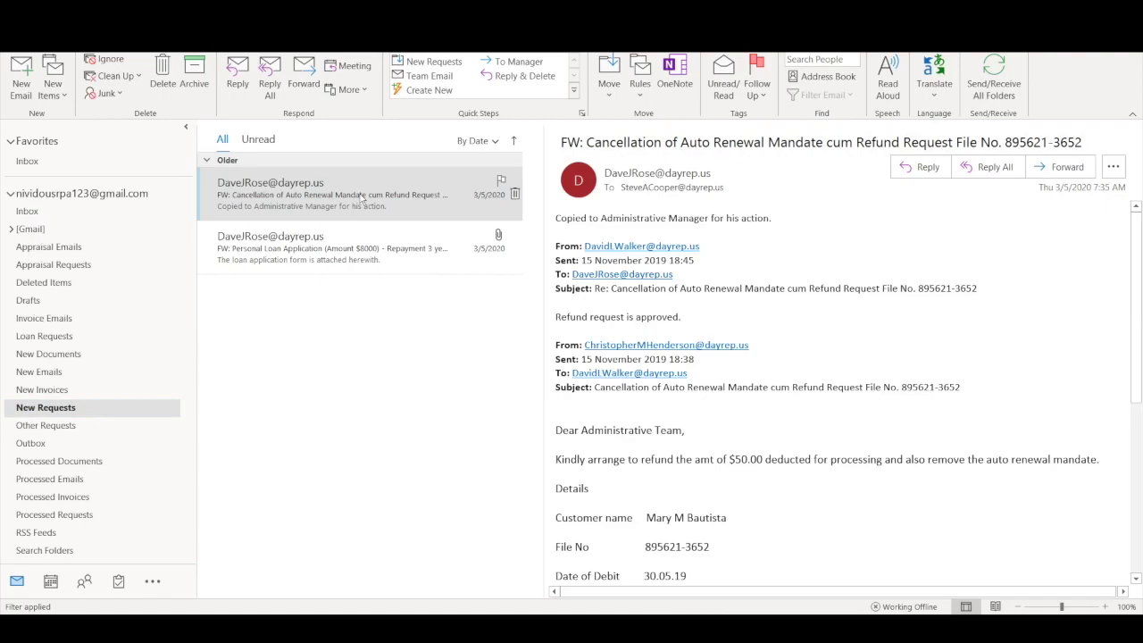
key("alt+h")
Step: Move the refund cancellation email into Other Requests
key("m")
key("v")
key("o")
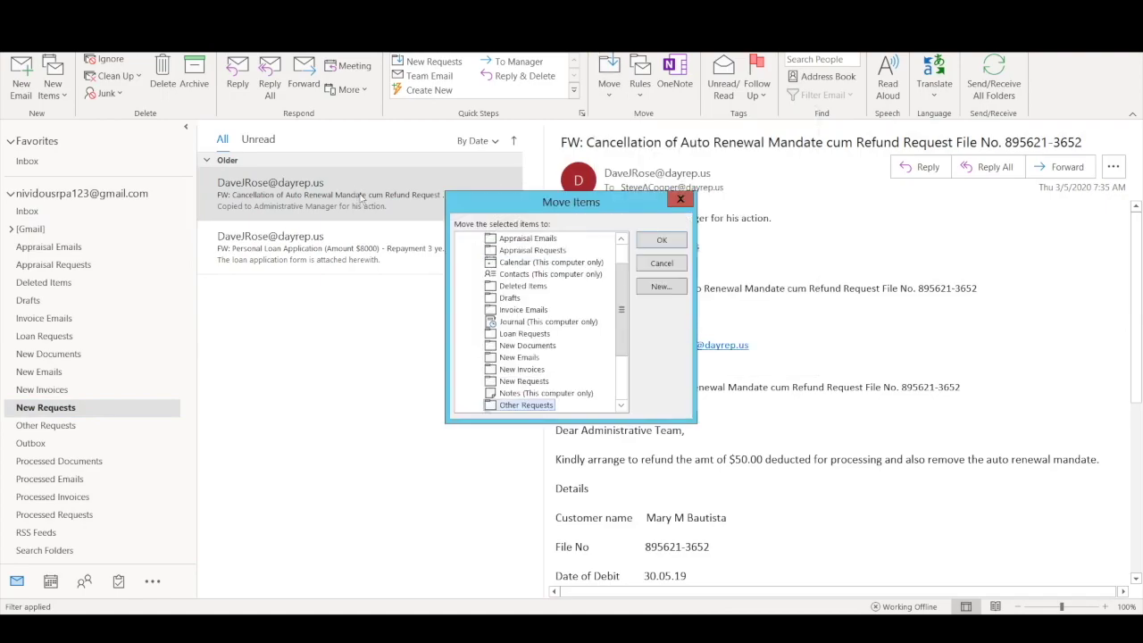
left_click(663, 243)
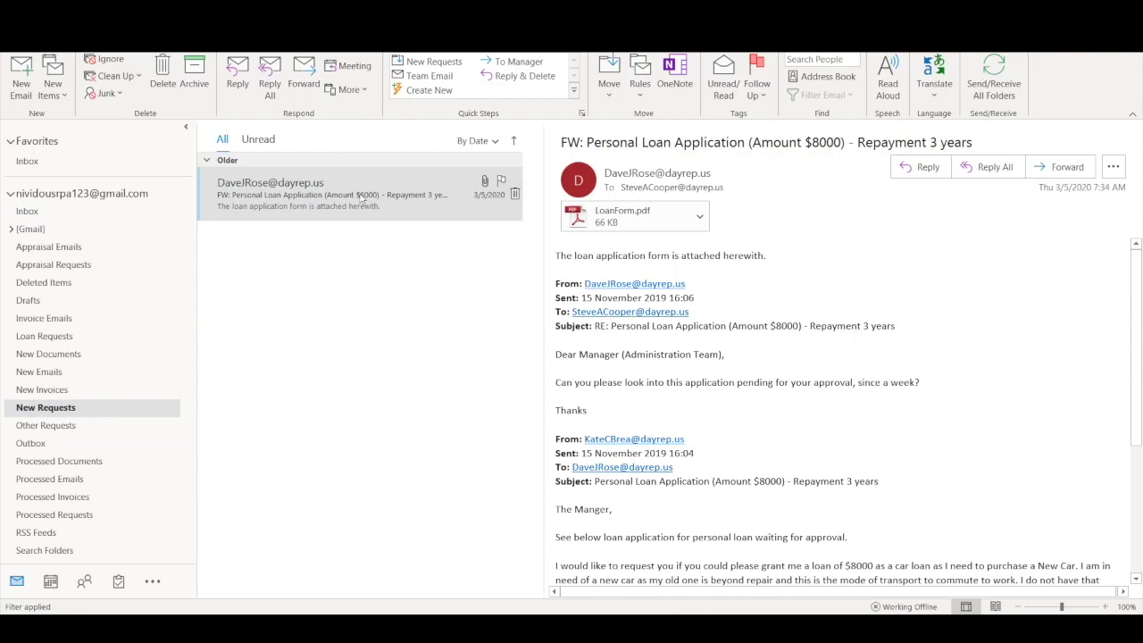
Step: Save LoanForm.pdf as Downloads\loan\loan_141021130800.pdf and file the email in Loan Requests
left_click(700, 217)
key("Down")
key("Down")
key("Down")
key("Down")
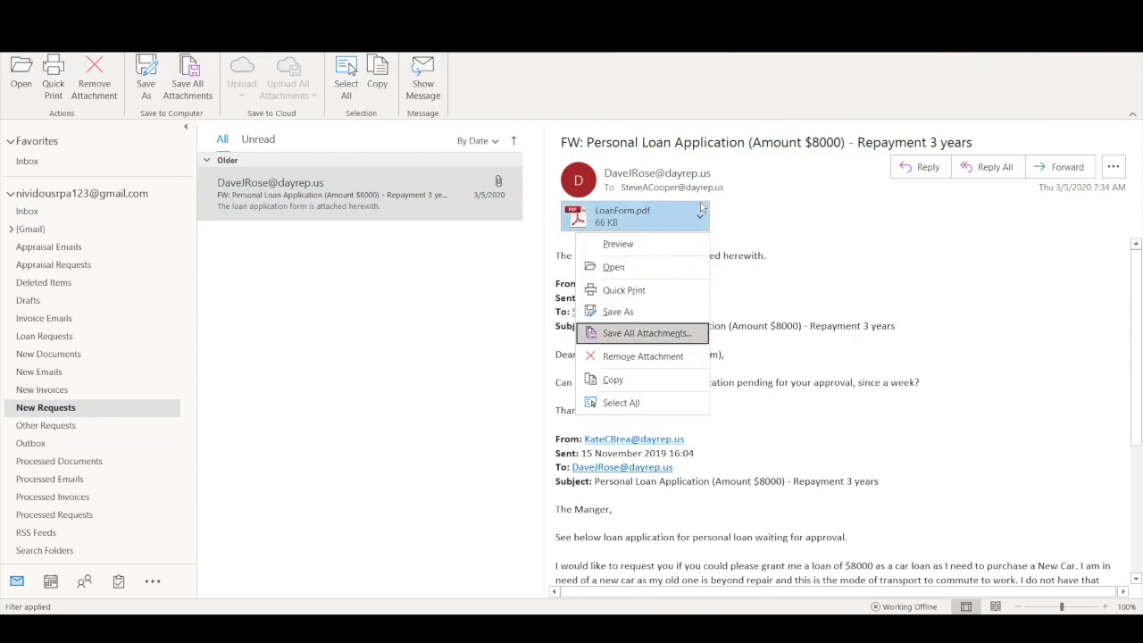
key("Return")
left_click(629, 245)
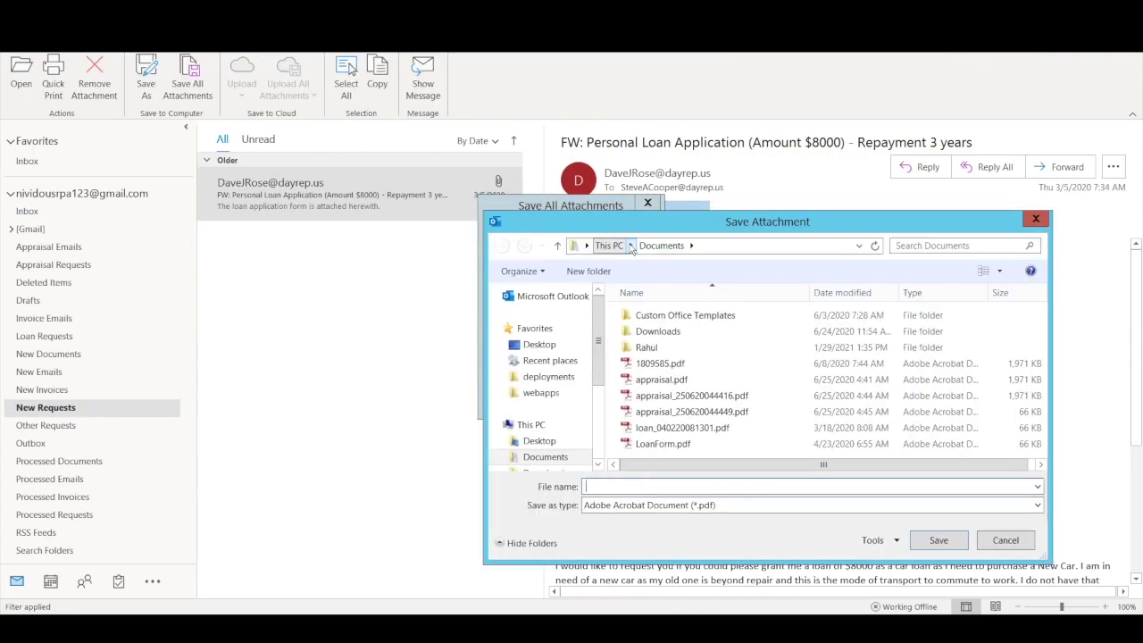
type("C:\\Users\\RPA\\Documents\\Downloads\\loan\\loan_141021130800.pdf")
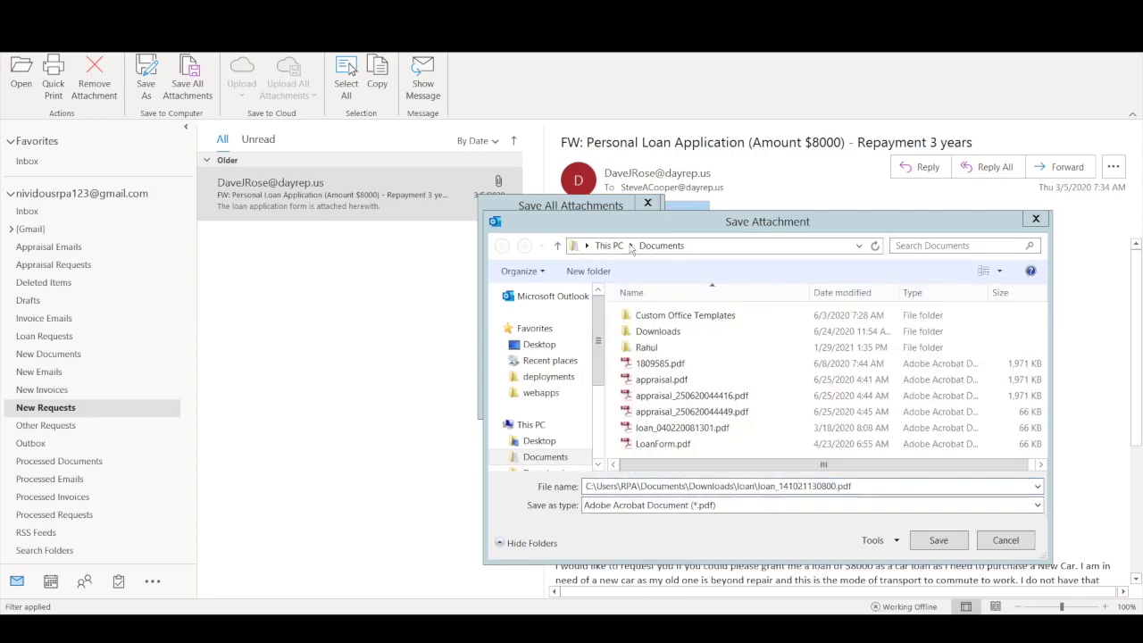
key("Return")
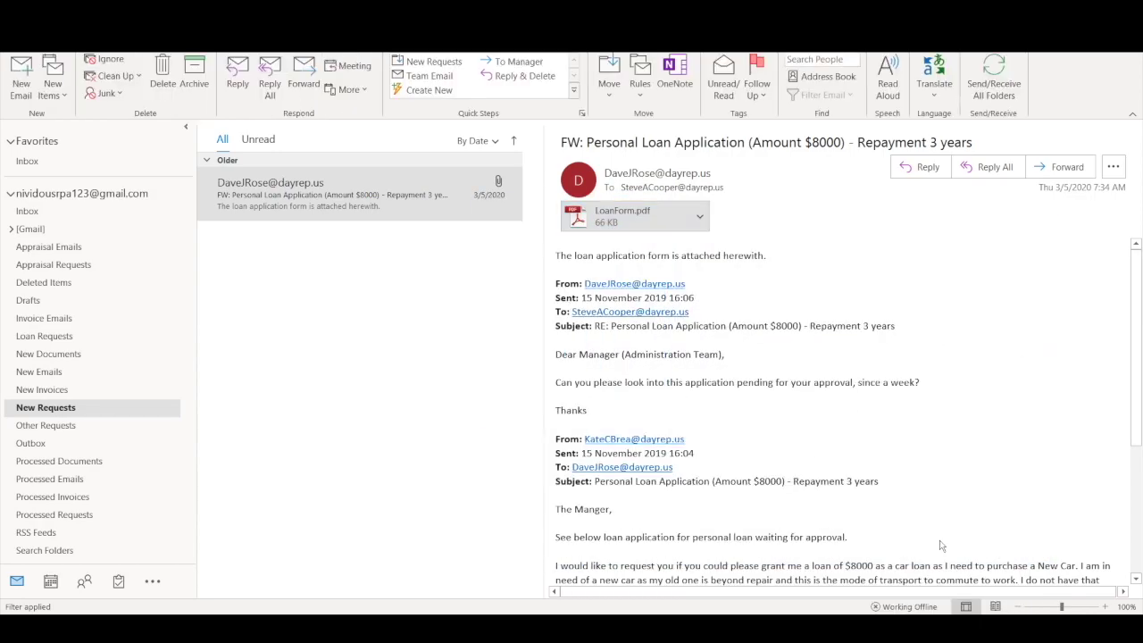
key("Return")
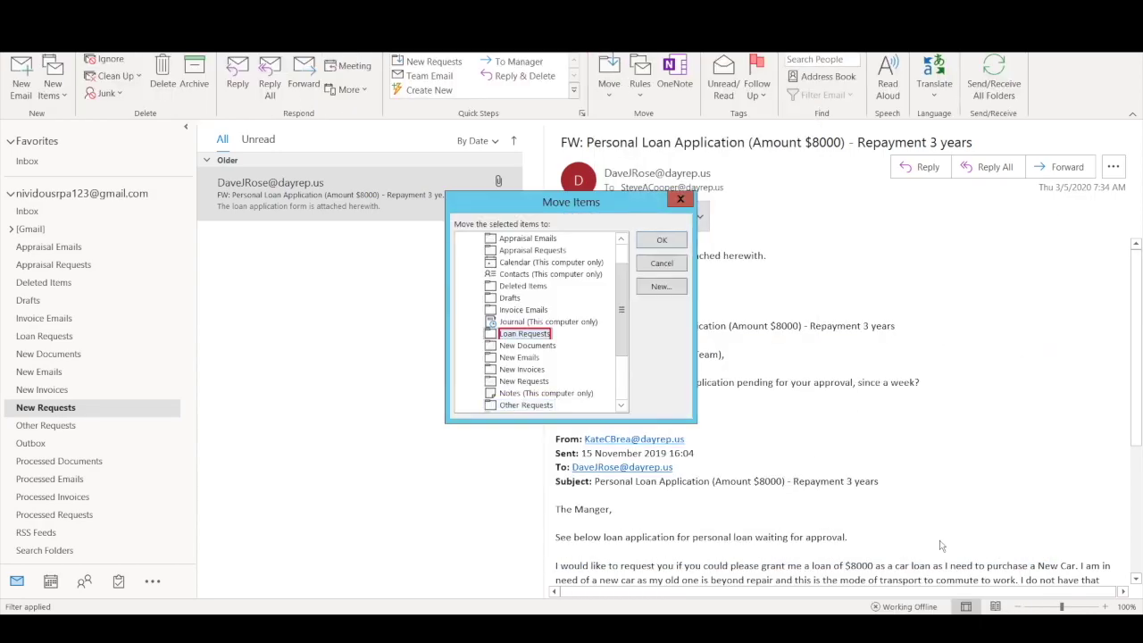
left_click(527, 335)
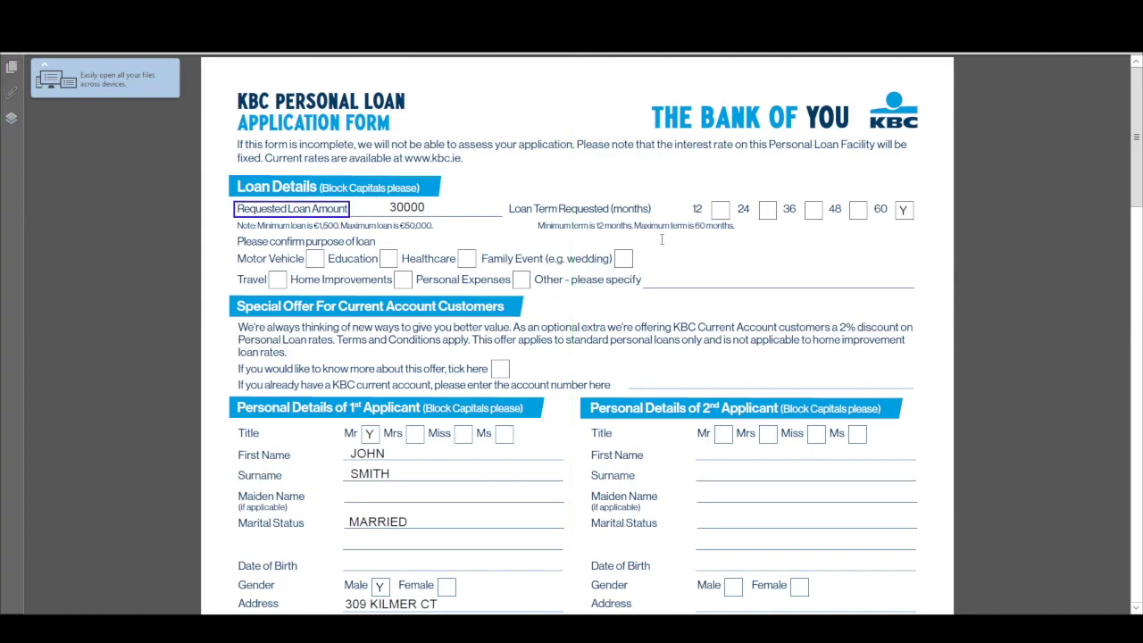
Step: Scroll through the loan form's Loan Details, Personal Details and employment sections
scroll(661, 239, "down", 8)
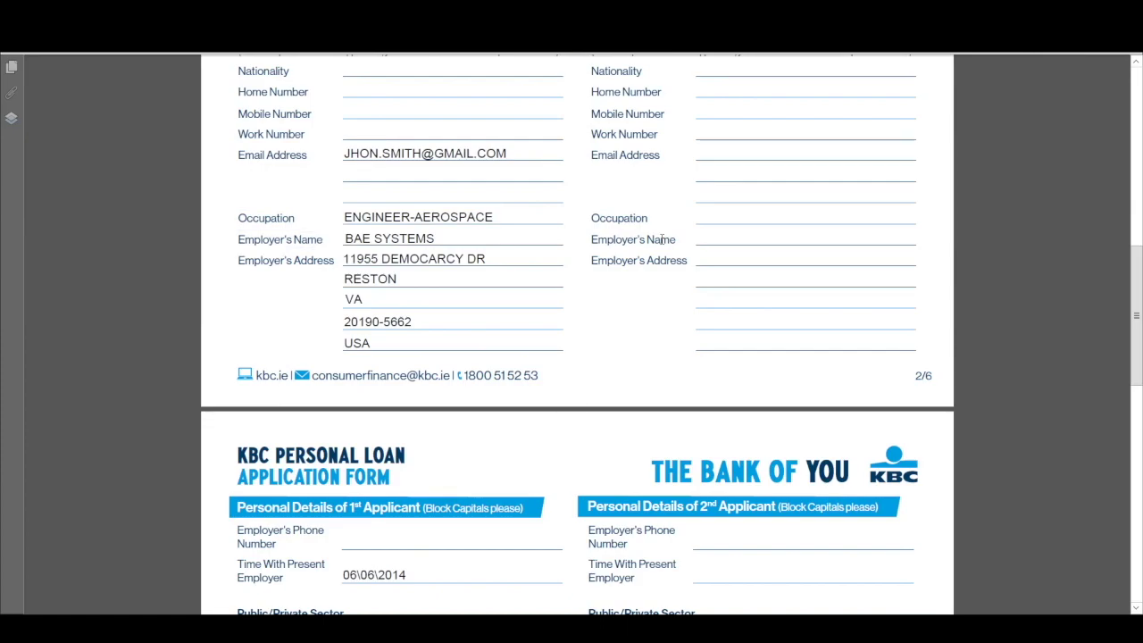
scroll(662, 243, "down", 1)
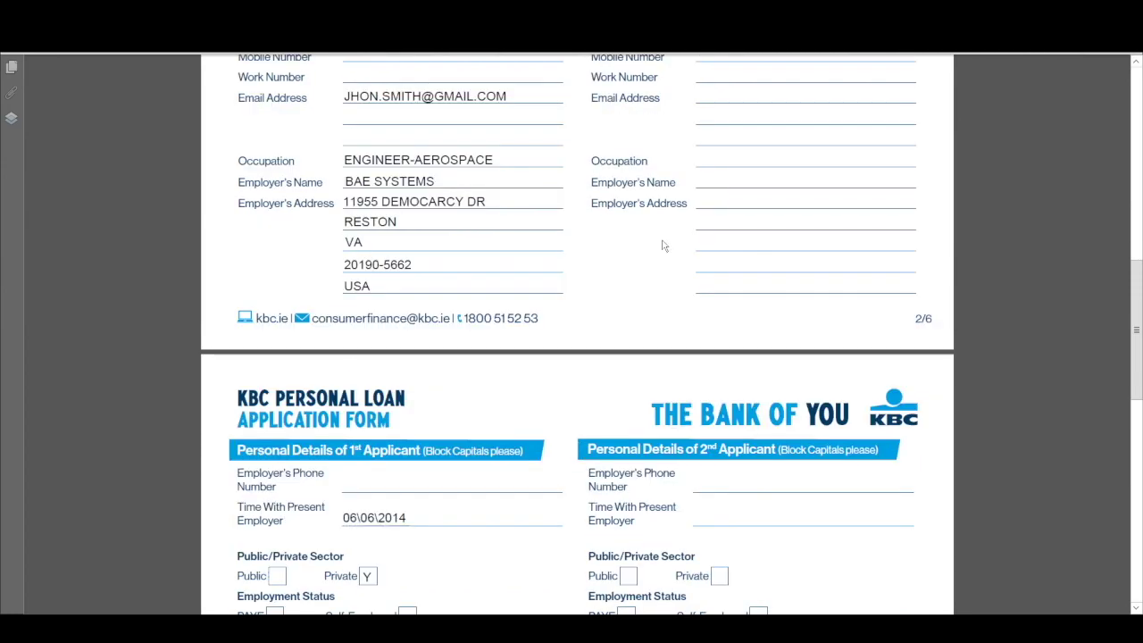
scroll(663, 246, "down", 7)
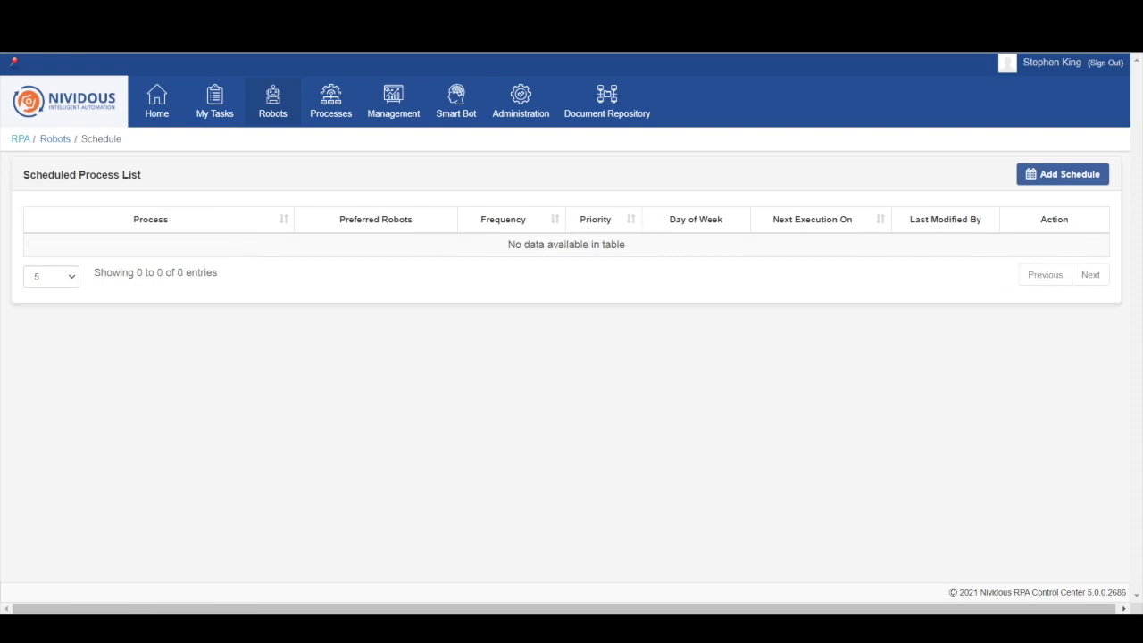
Step: Sign in and open the Loan Underwriting Process diagram for instance 591097 via Processes > Business
left_click(224, 567)
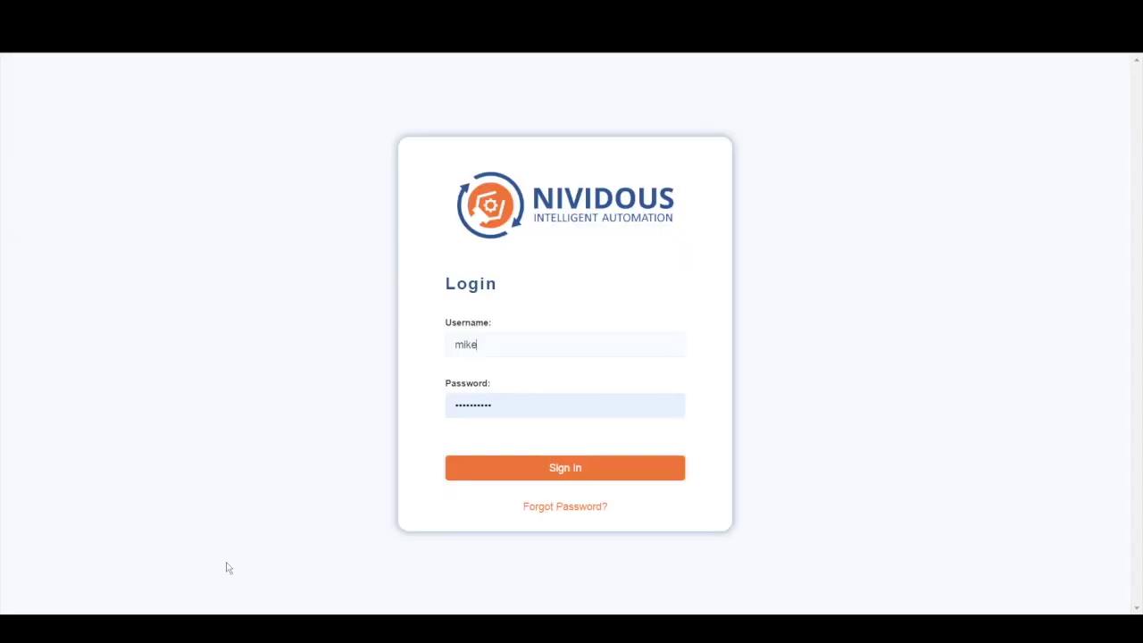
left_click(511, 468)
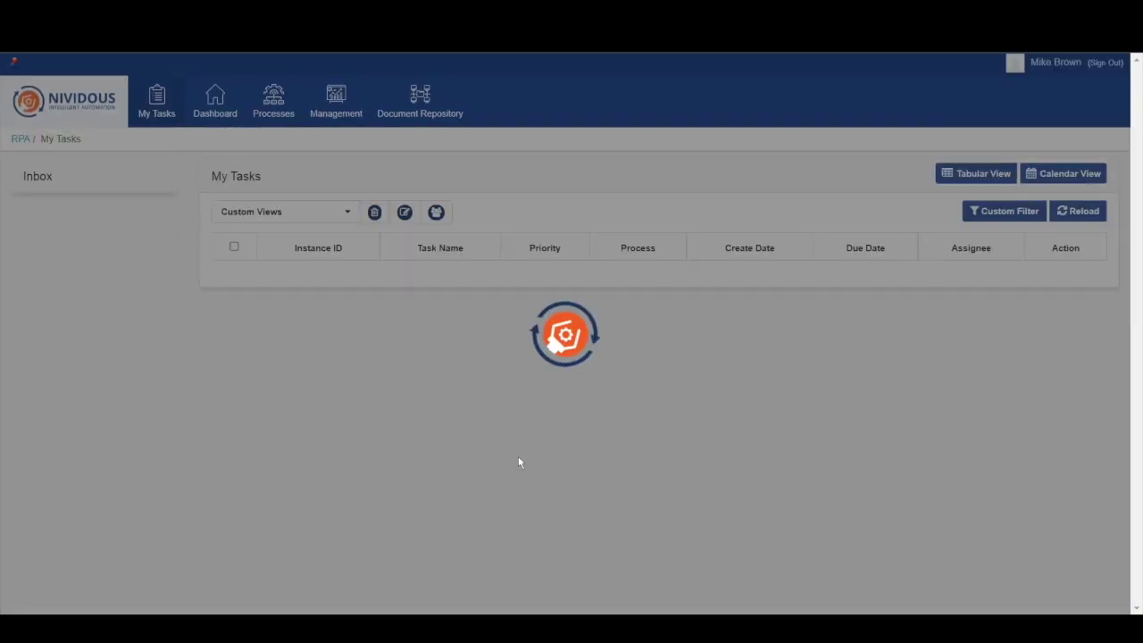
mouse_move(284, 118)
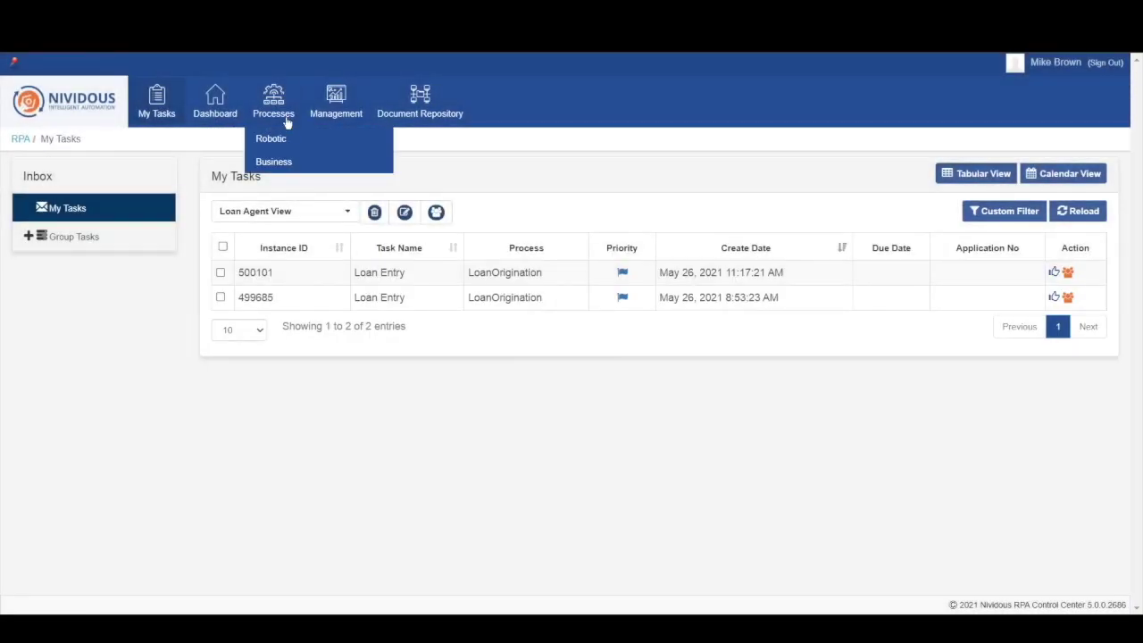
left_click(286, 170)
scroll(713, 494, "down", 1)
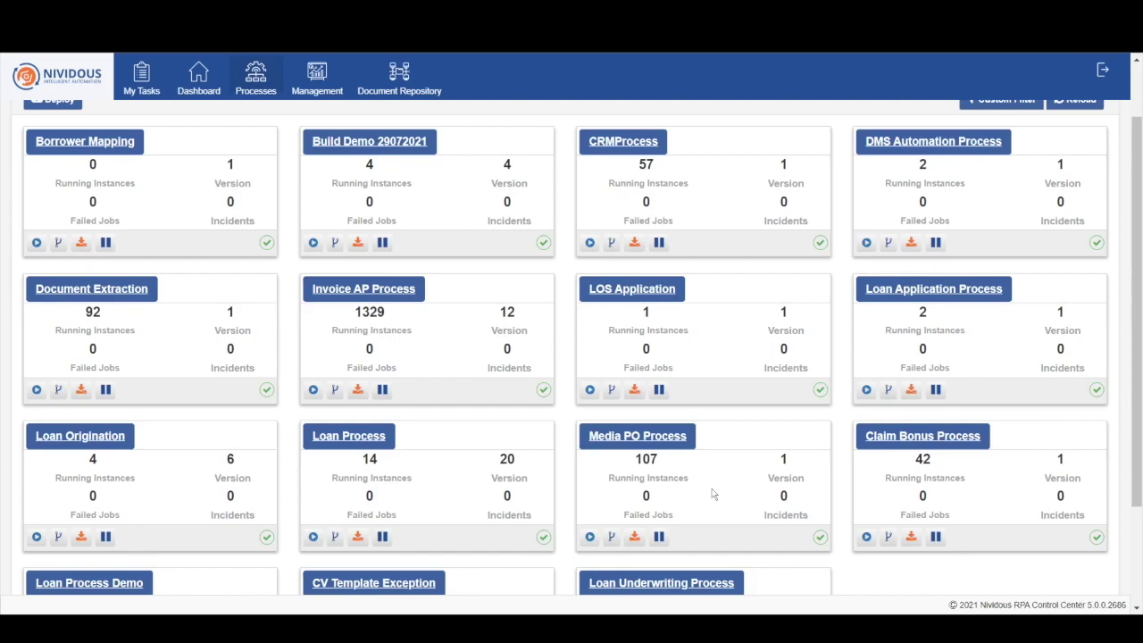
scroll(712, 494, "down", 1)
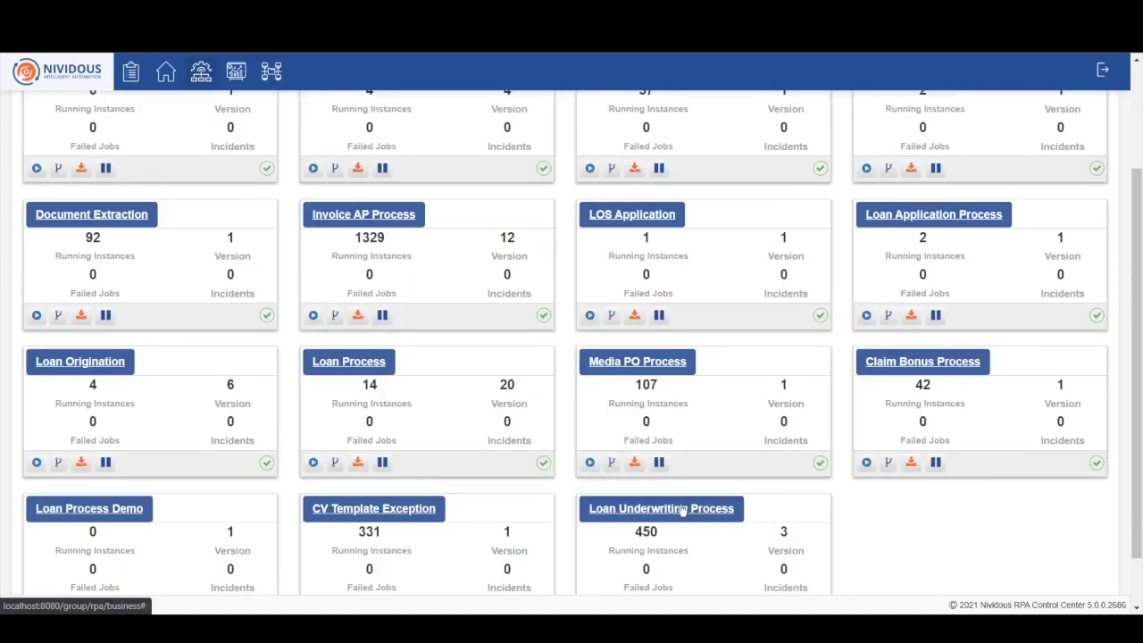
left_click(683, 509)
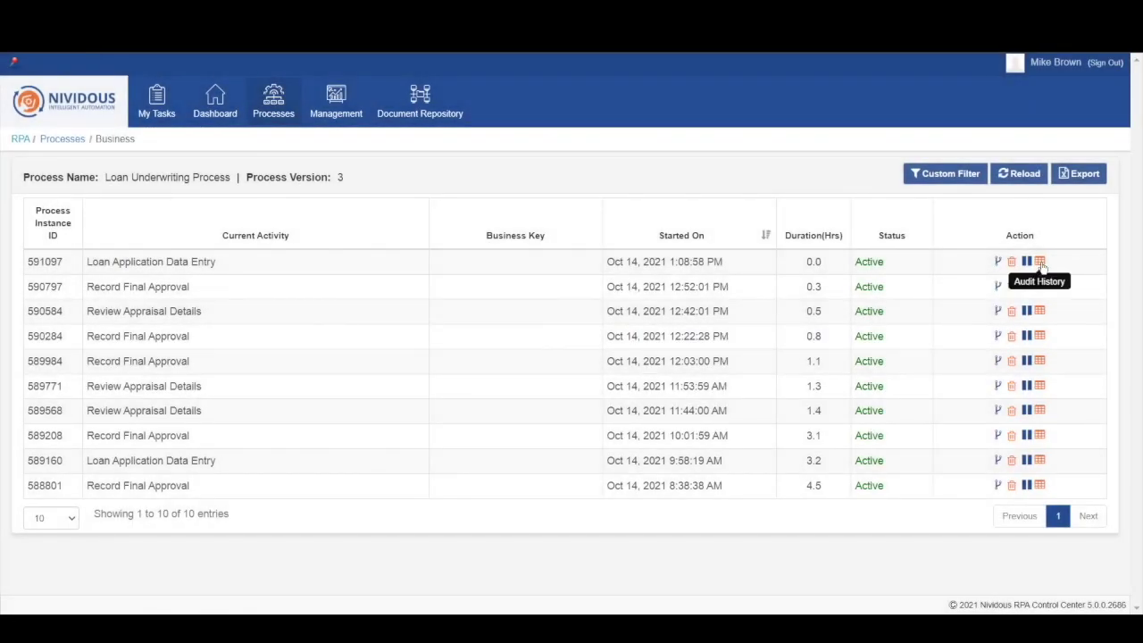
left_click(1040, 261)
scroll(500, 446, "down", 2)
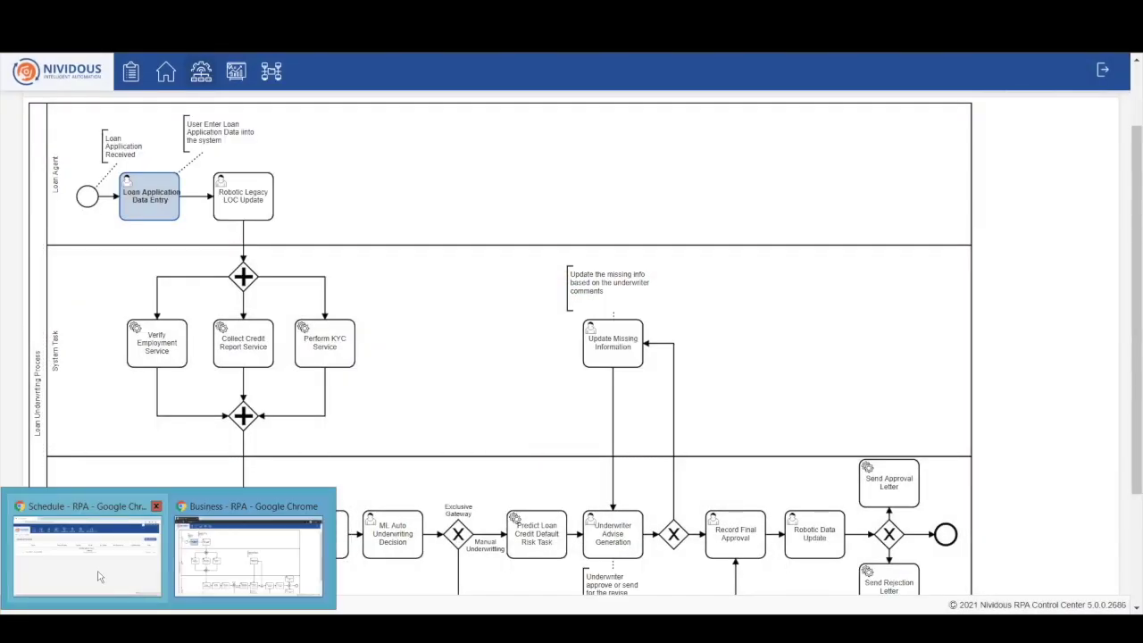
Step: Sign out and sign back in with the saved loan agent login
left_click(98, 572)
left_click(1102, 63)
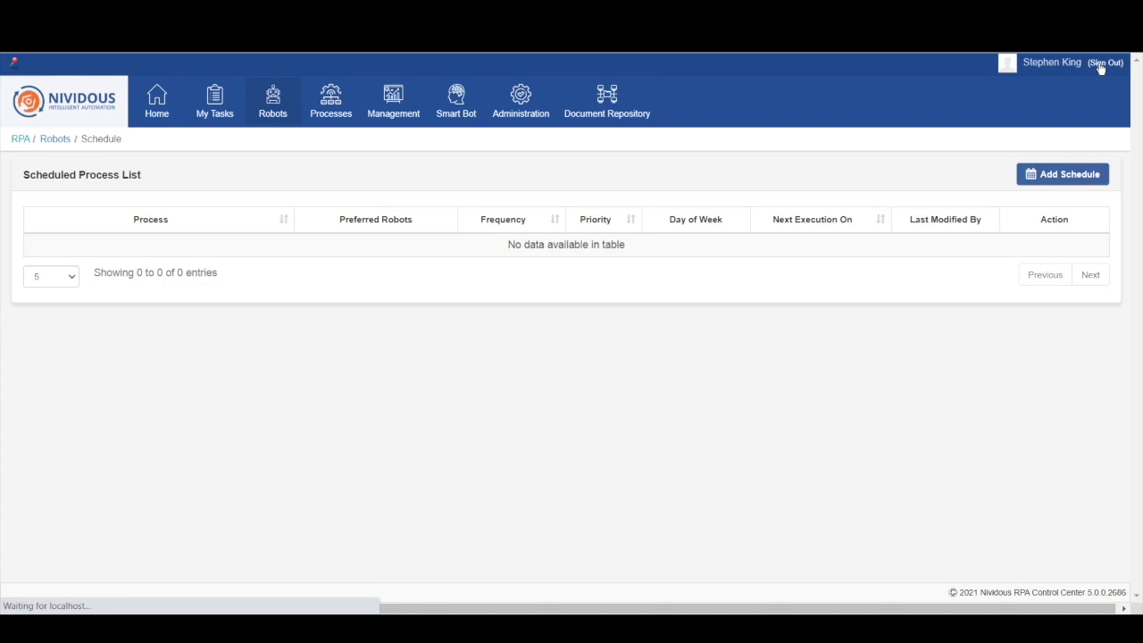
left_click(494, 345)
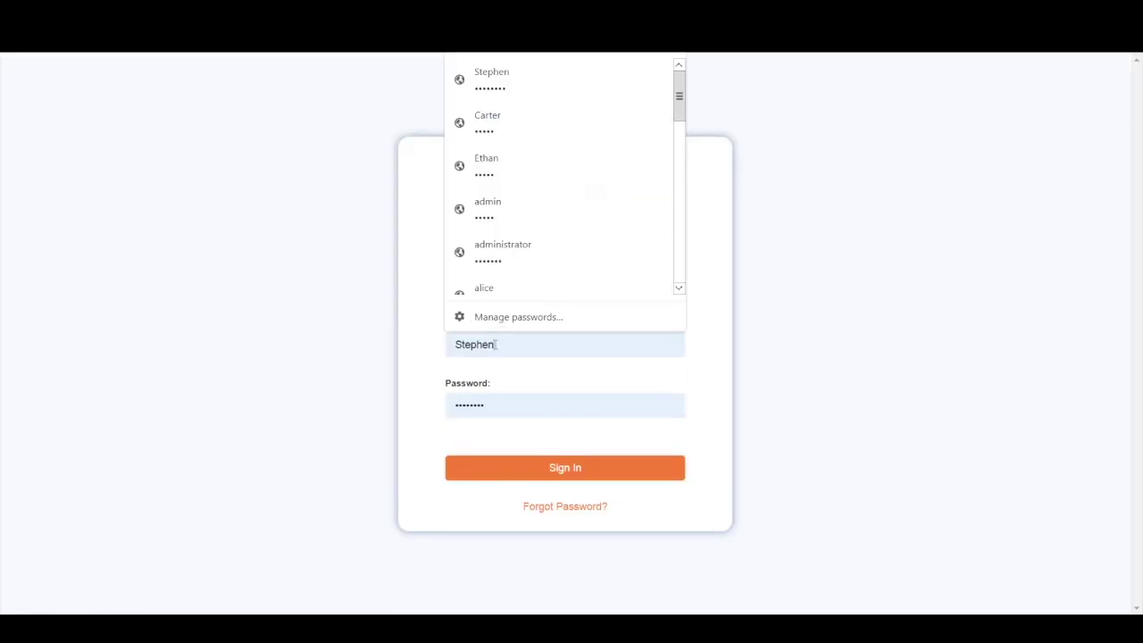
key("ctrl+a")
type("jaco")
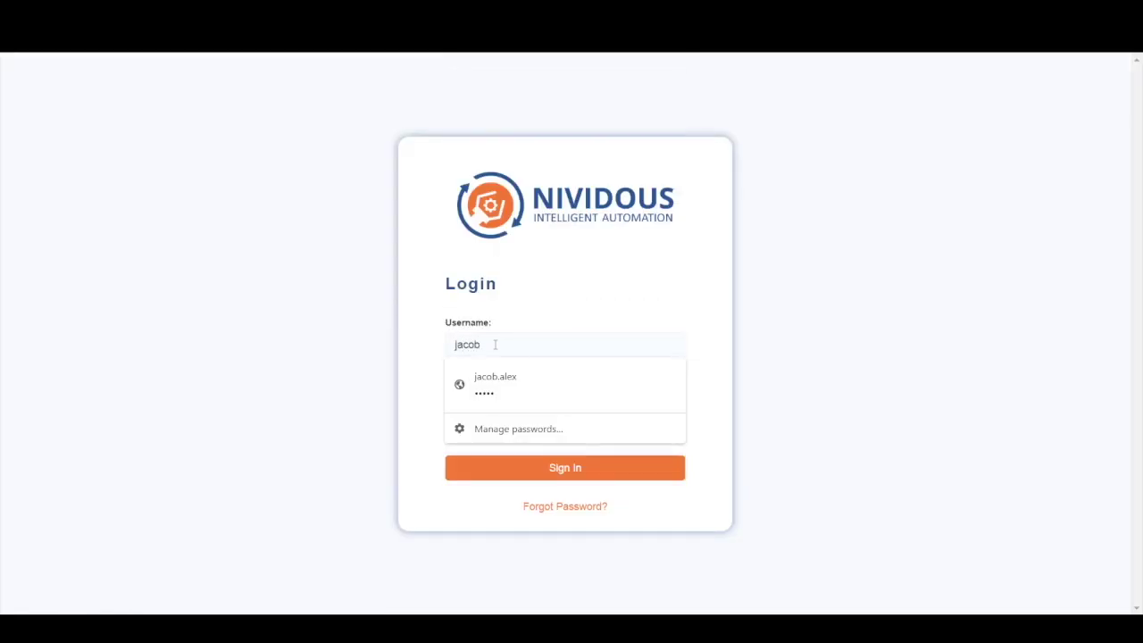
key("Down")
key("Return")
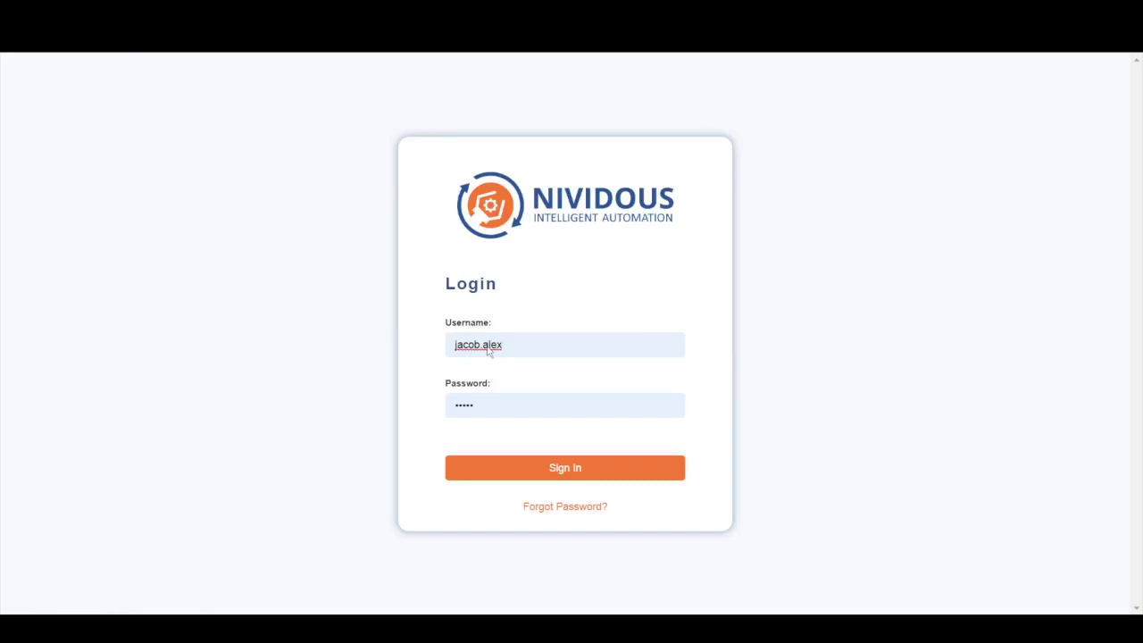
key("Return")
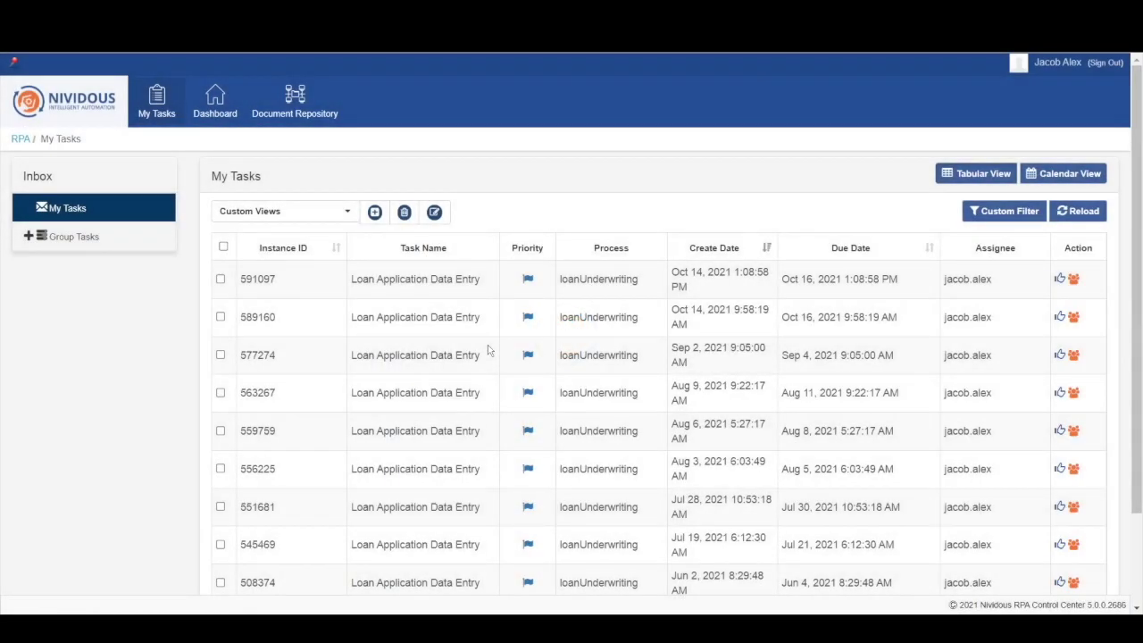
Step: Open the Loan Application Data Entry task for instance 591097
left_click(258, 279)
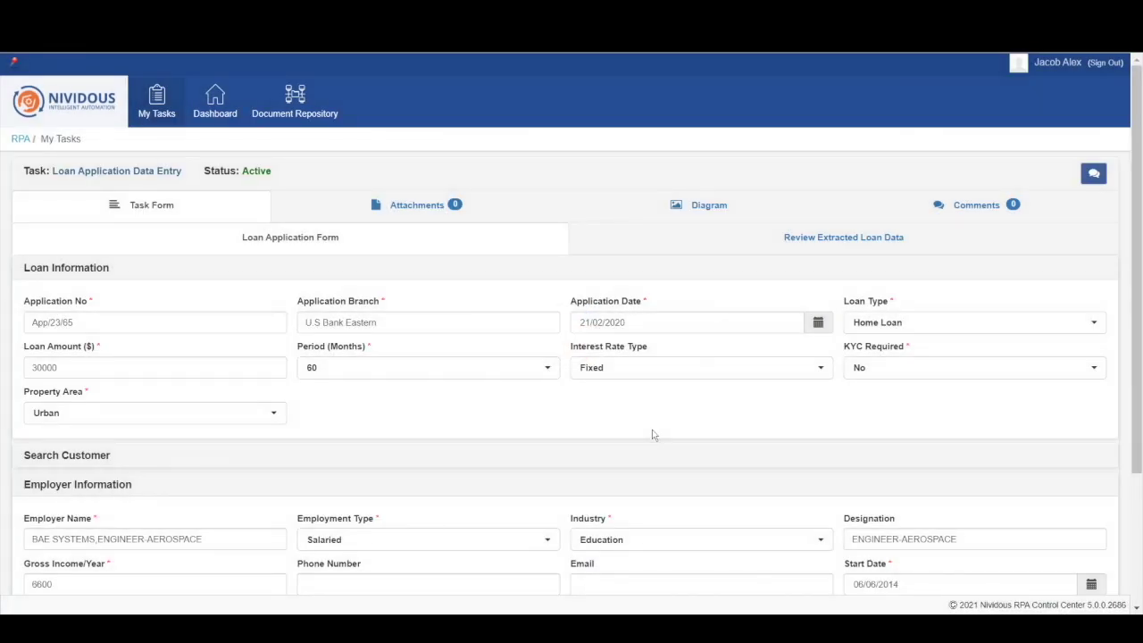
scroll(630, 439, "down", 2)
scroll(617, 444, "up", 2)
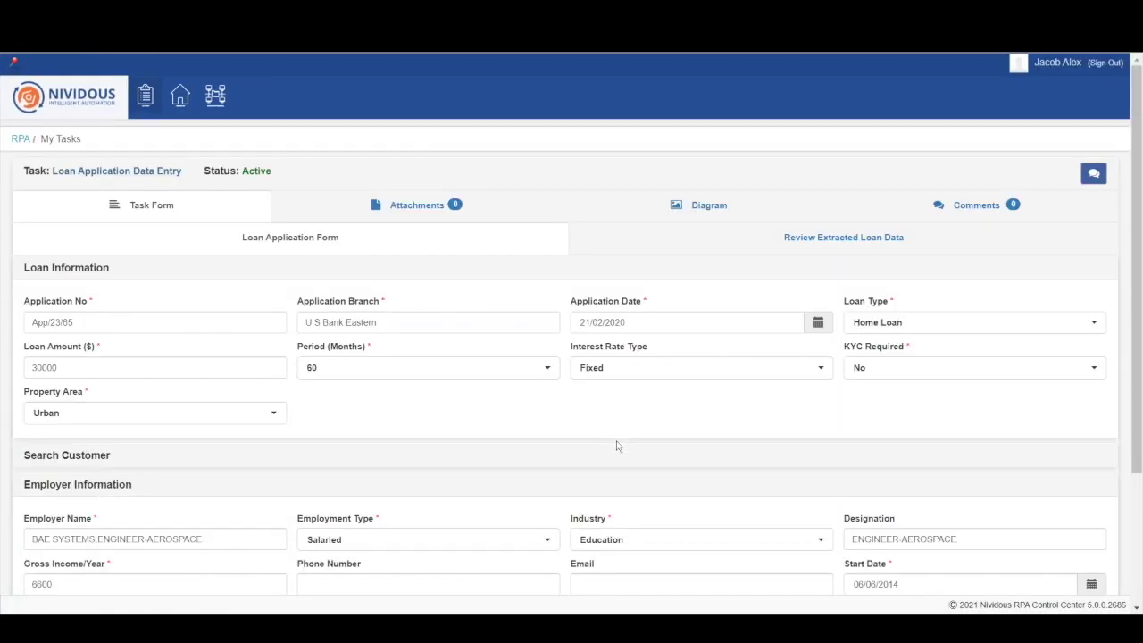
Step: Compare the extracted loan data with the scan, showing confidence scores on every field
left_click(695, 250)
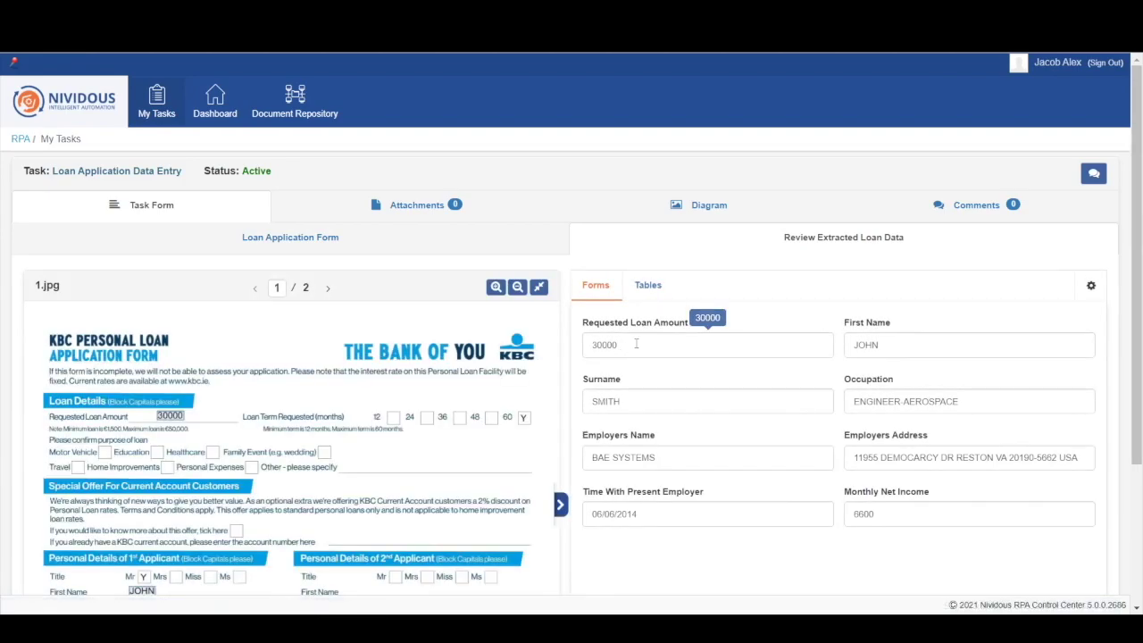
left_click(635, 345)
scroll(635, 341, "down", 2)
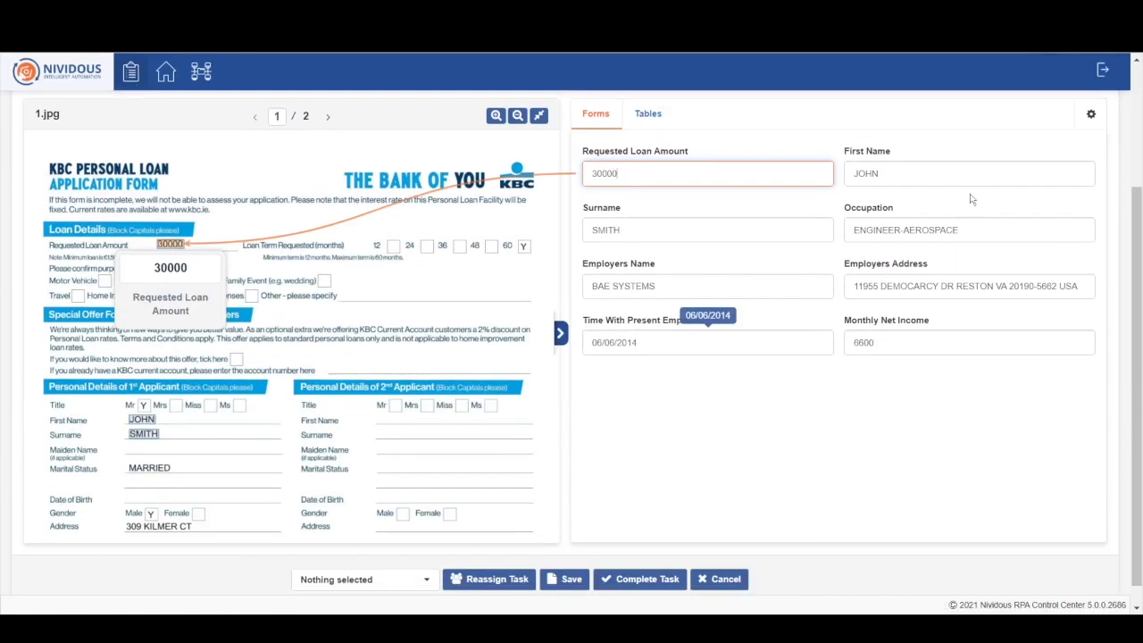
left_click(1091, 114)
left_click(958, 253)
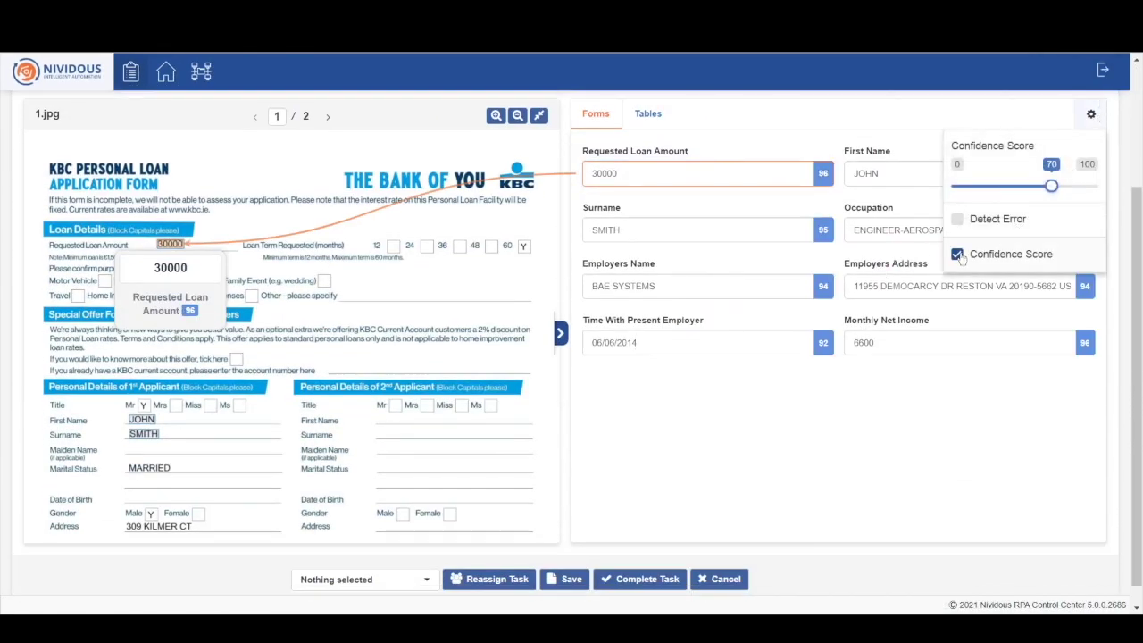
left_click(895, 175)
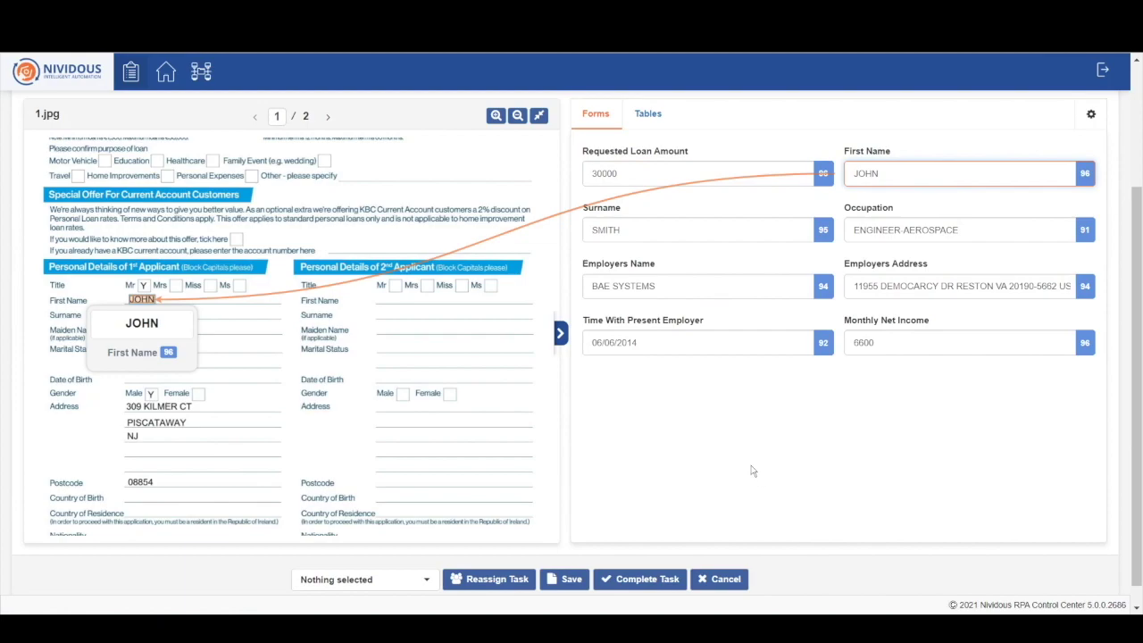
Step: Complete the data entry task without assigning a user and confirm
left_click(361, 579)
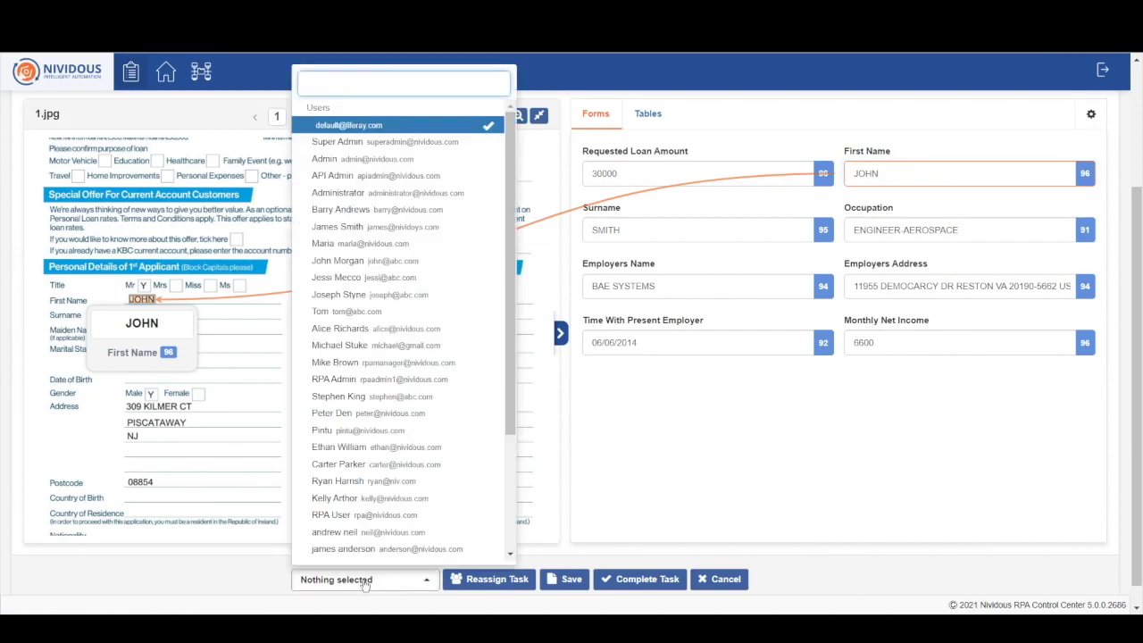
left_click(573, 449)
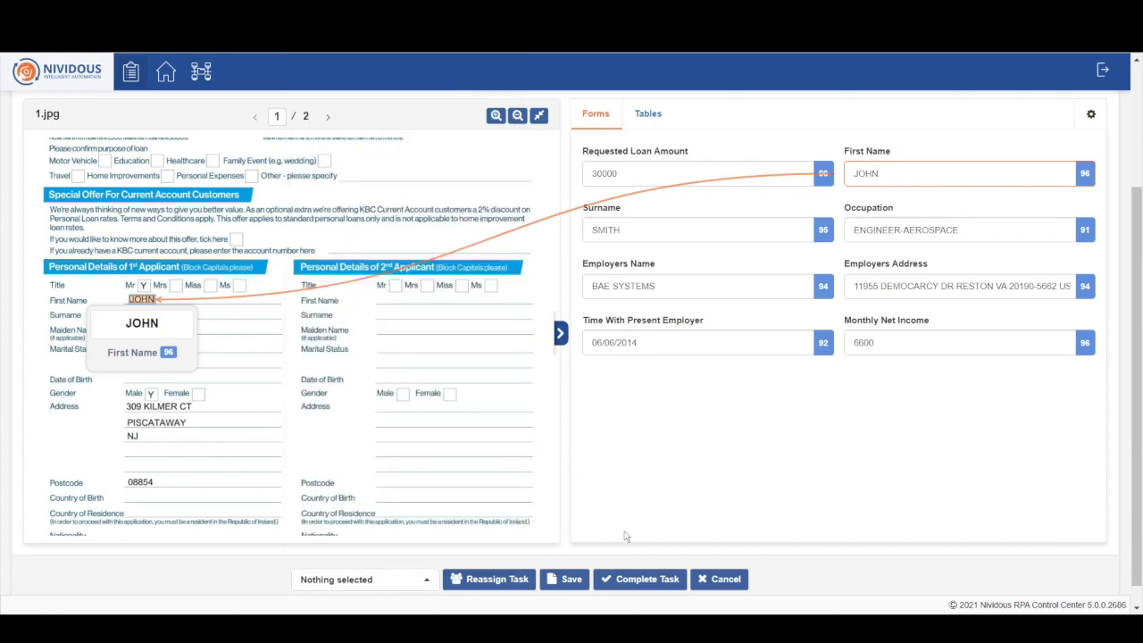
left_click(631, 579)
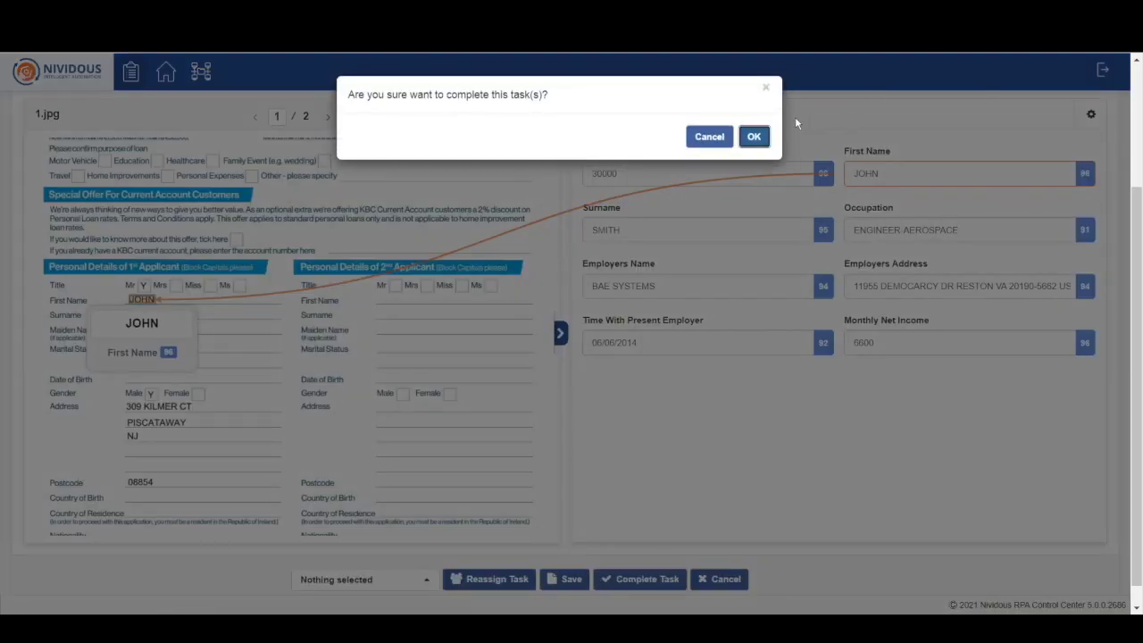
key("Return")
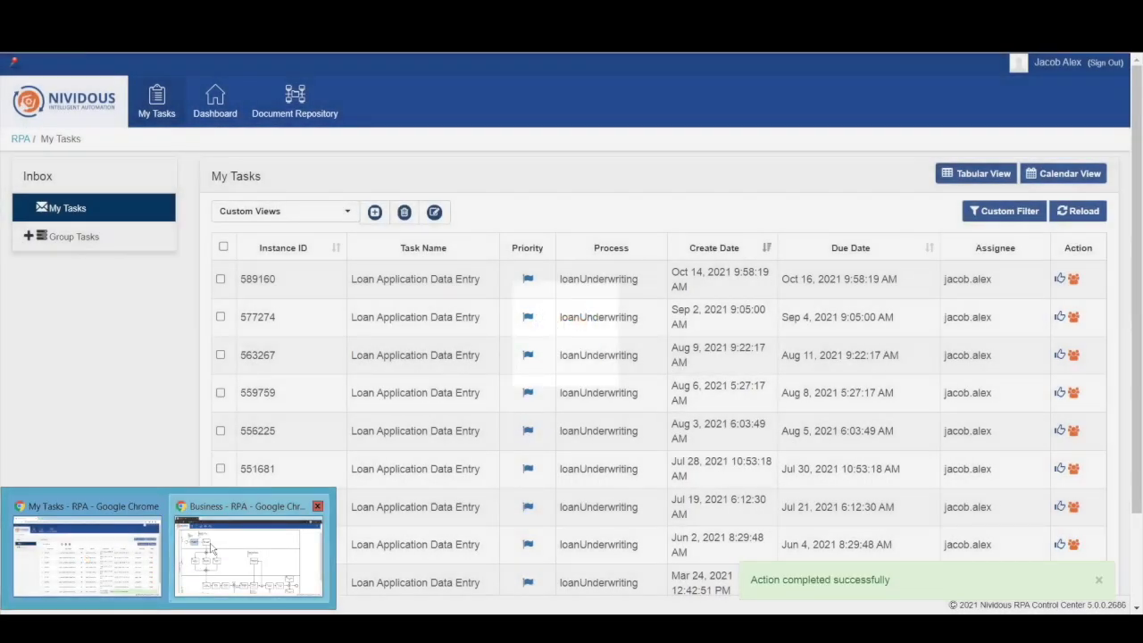
Step: Refresh the loan process diagram so Robotic Legacy LOC Update shows as active
left_click(211, 549)
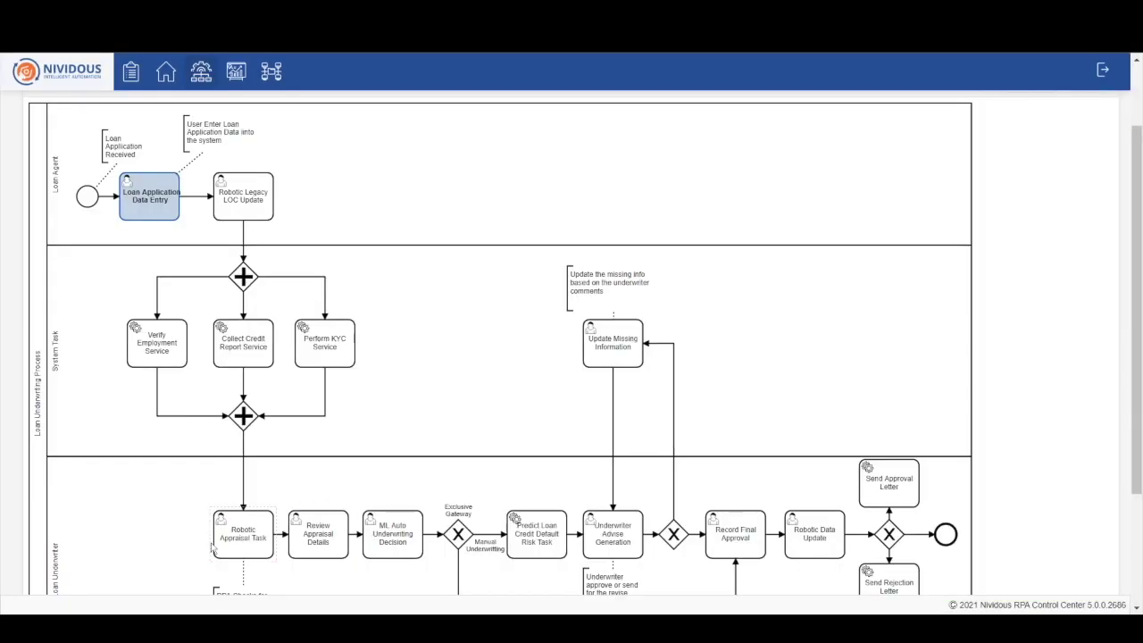
scroll(1122, 200, "up", 2)
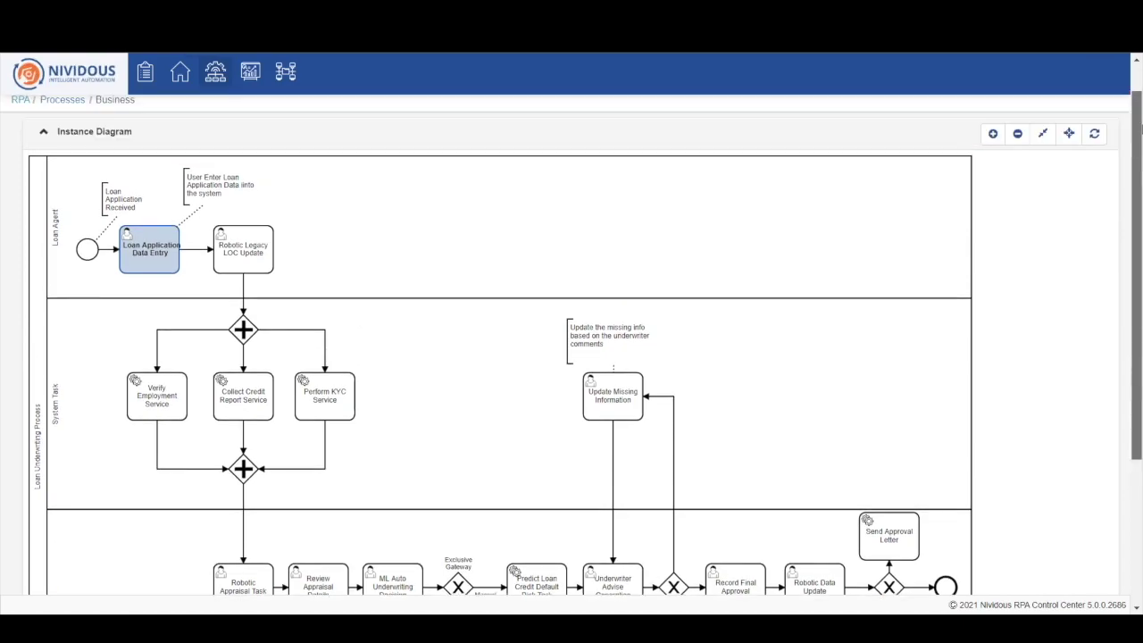
left_click(1095, 172)
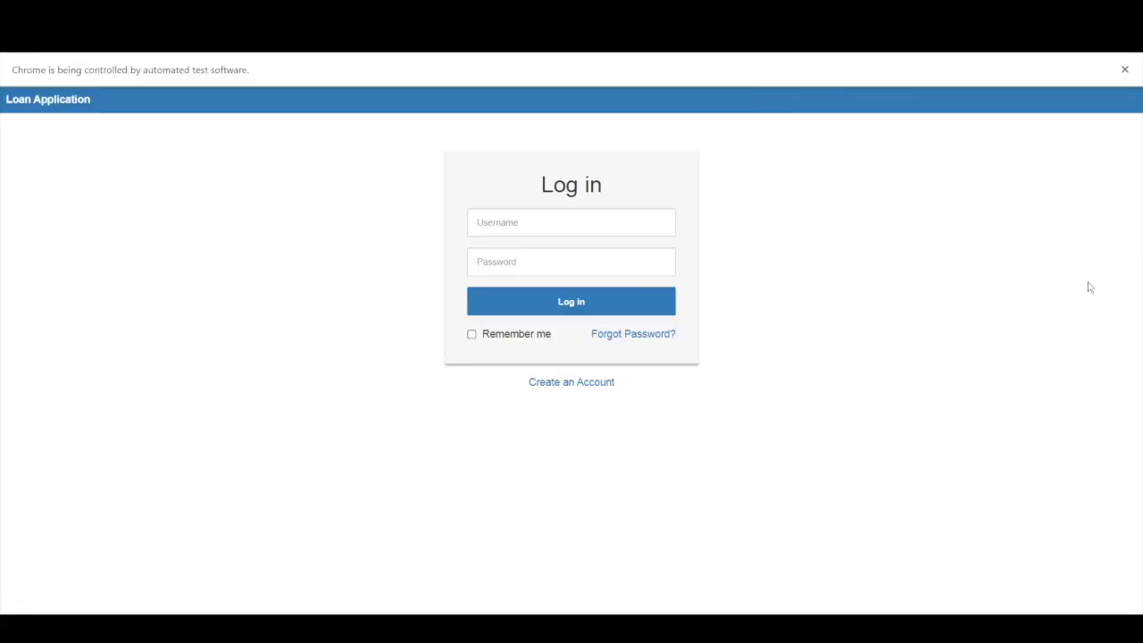
Step: Log in and enter a Home Loan of 30000 over 9 months at a Fixed rate
type("deadmin")
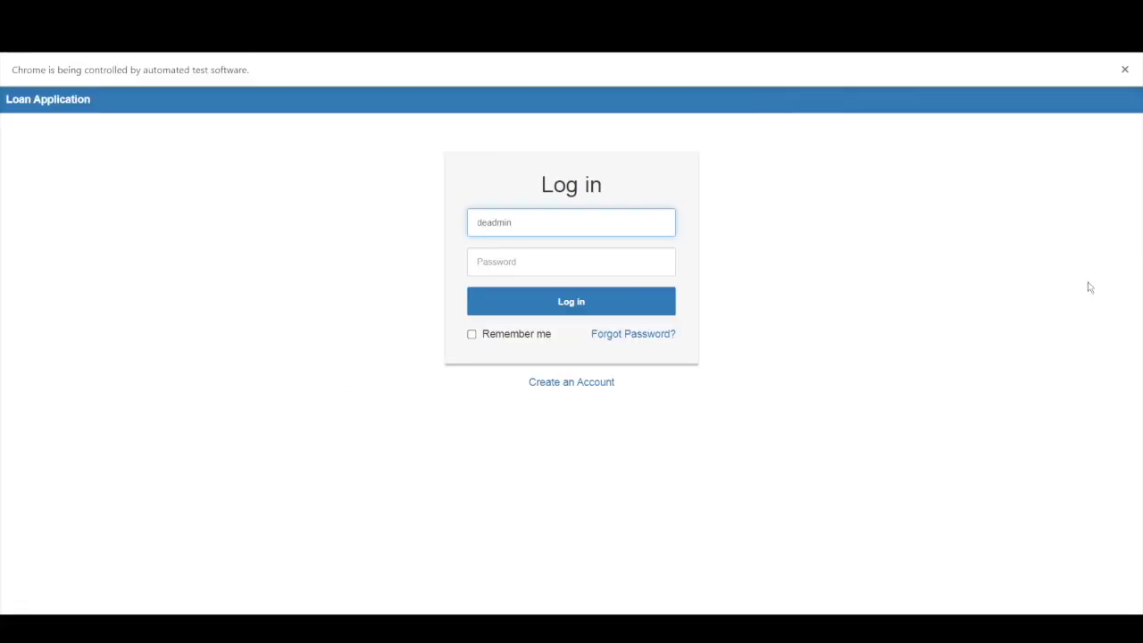
type("deadmin")
key("Return")
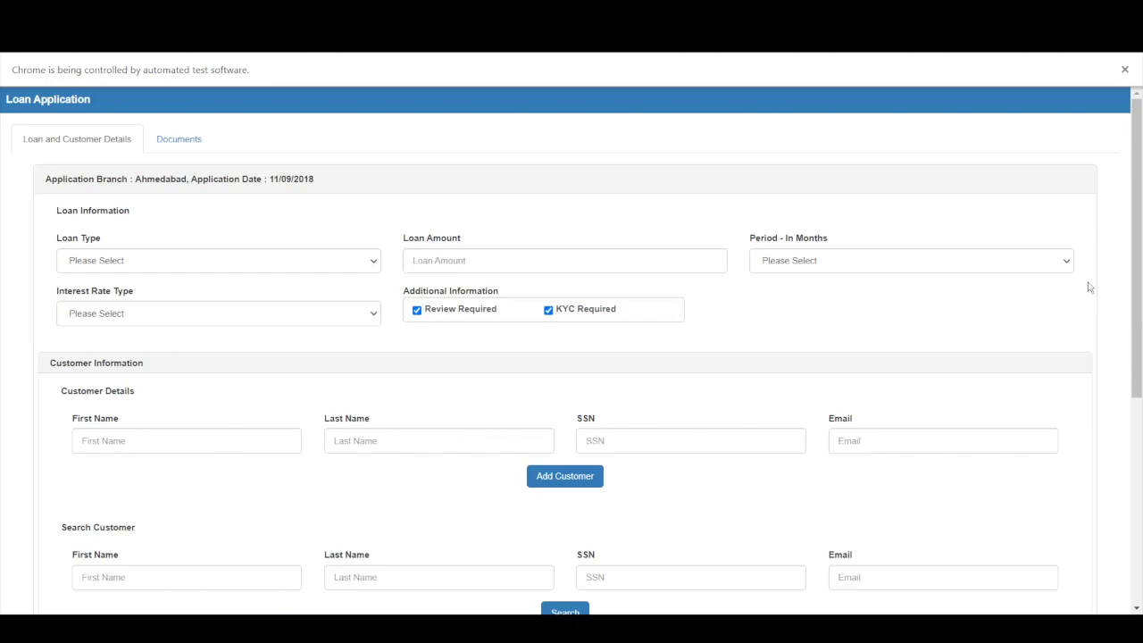
key("Down")
key("Tab")
type("30000")
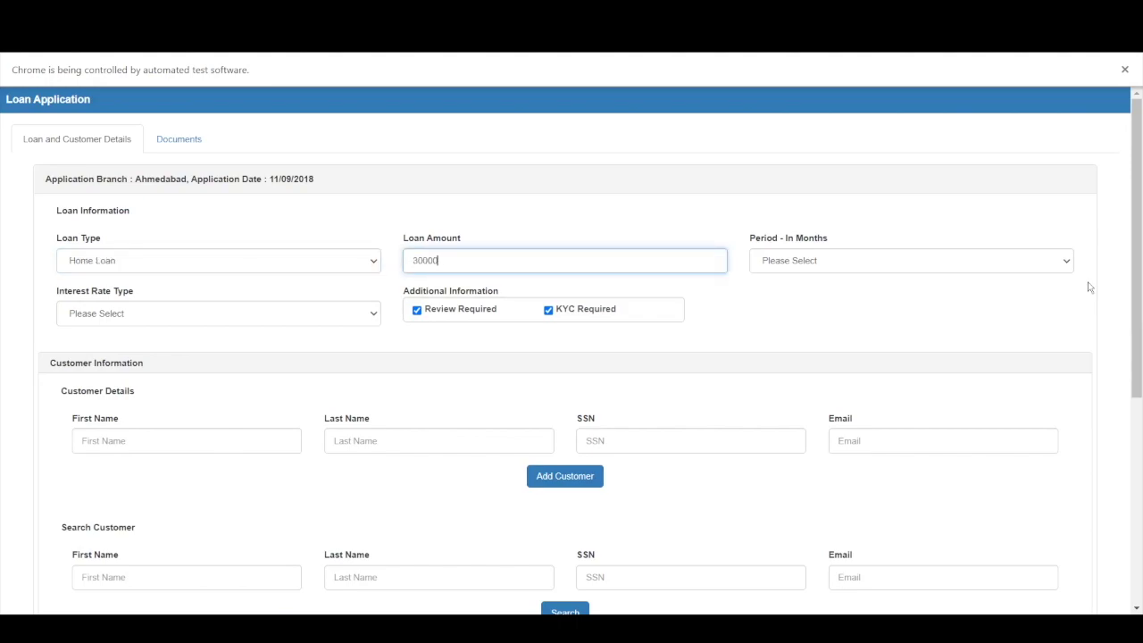
key("Tab")
key("9")
key("Tab")
key("Down")
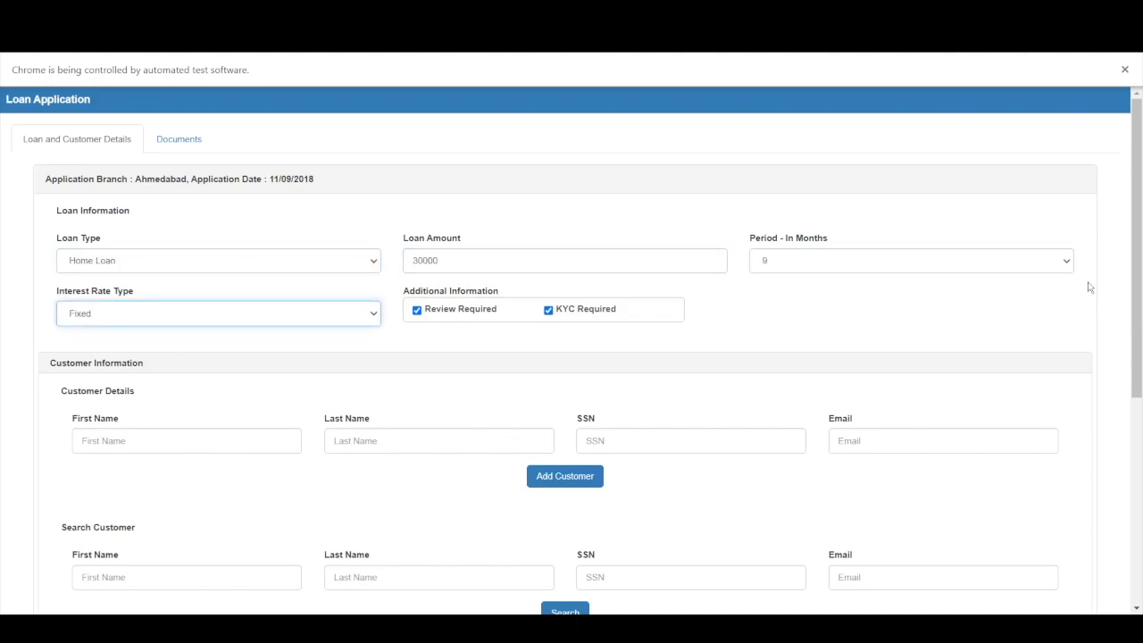
Step: Find the existing customer by first and last name and submit the application
type("John")
key("Tab")
type("Smith")
key("Return")
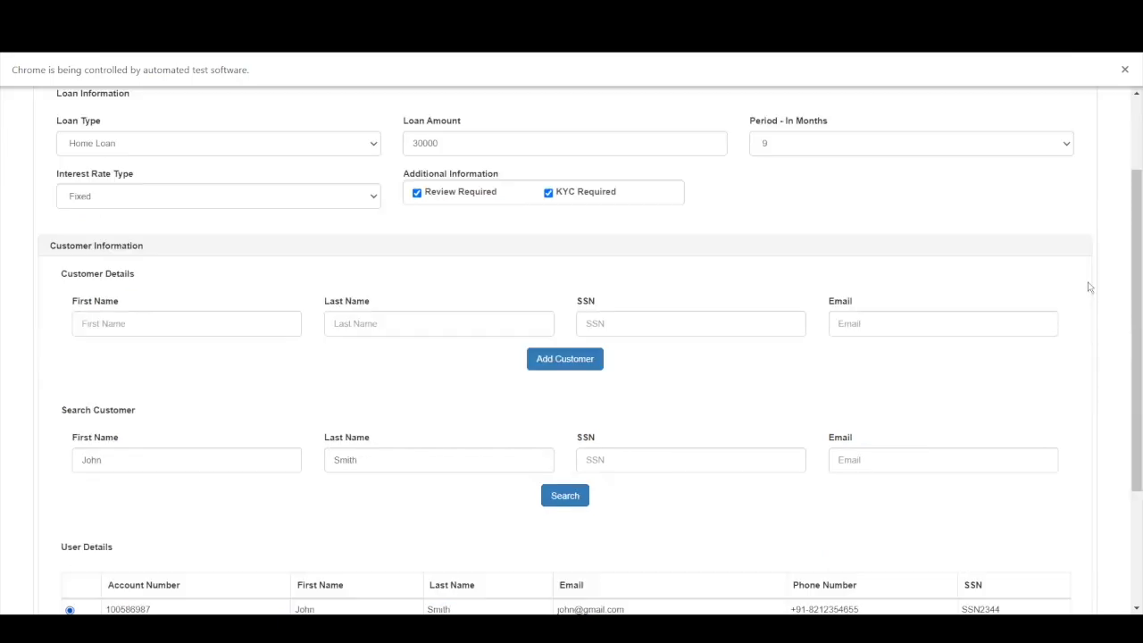
scroll(1089, 287, "down", 2)
key("Return")
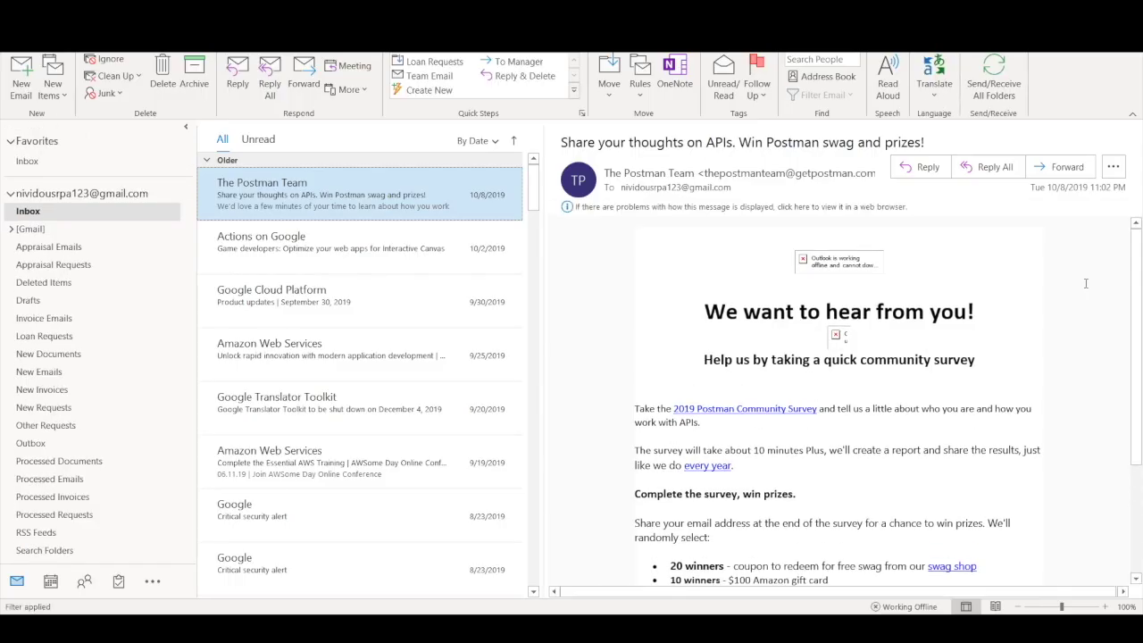
Step: Save the appraisal attachment as Downloads\appraisal\appraisal_141021131207.pdf from Appraisal Requests
left_click(94, 267)
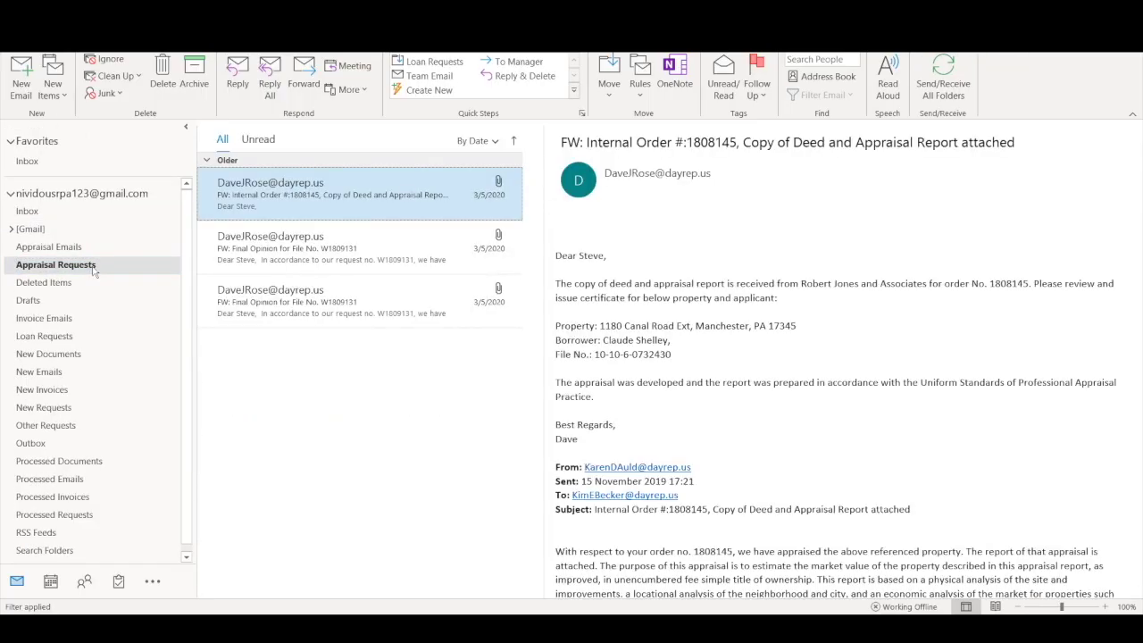
left_click(700, 216)
left_click(625, 329)
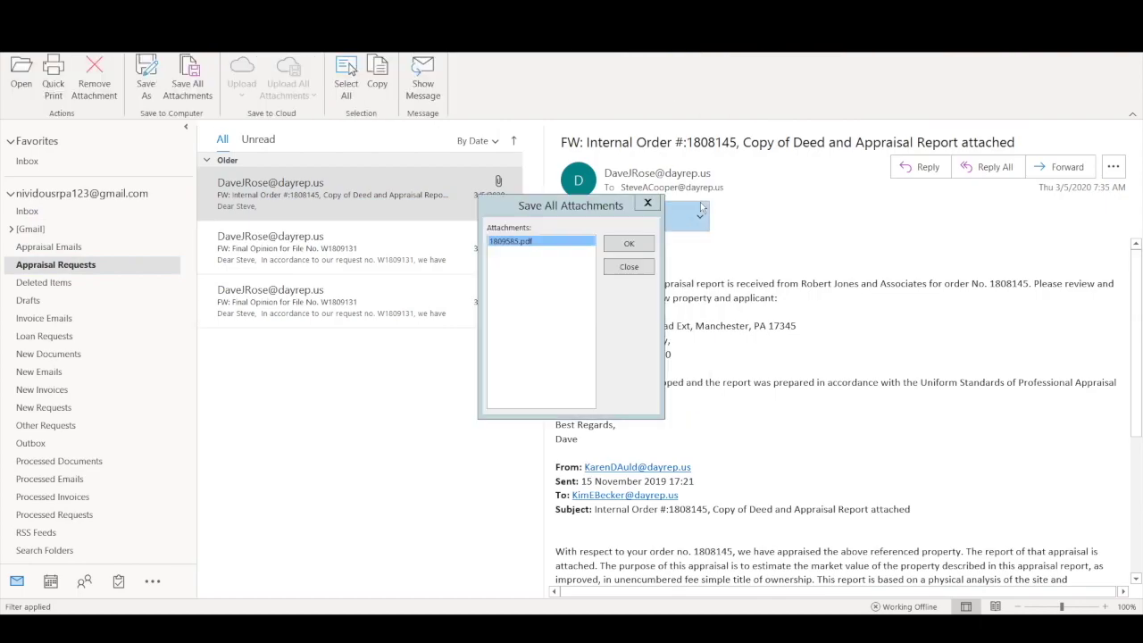
left_click(630, 245)
key("BackSpace")
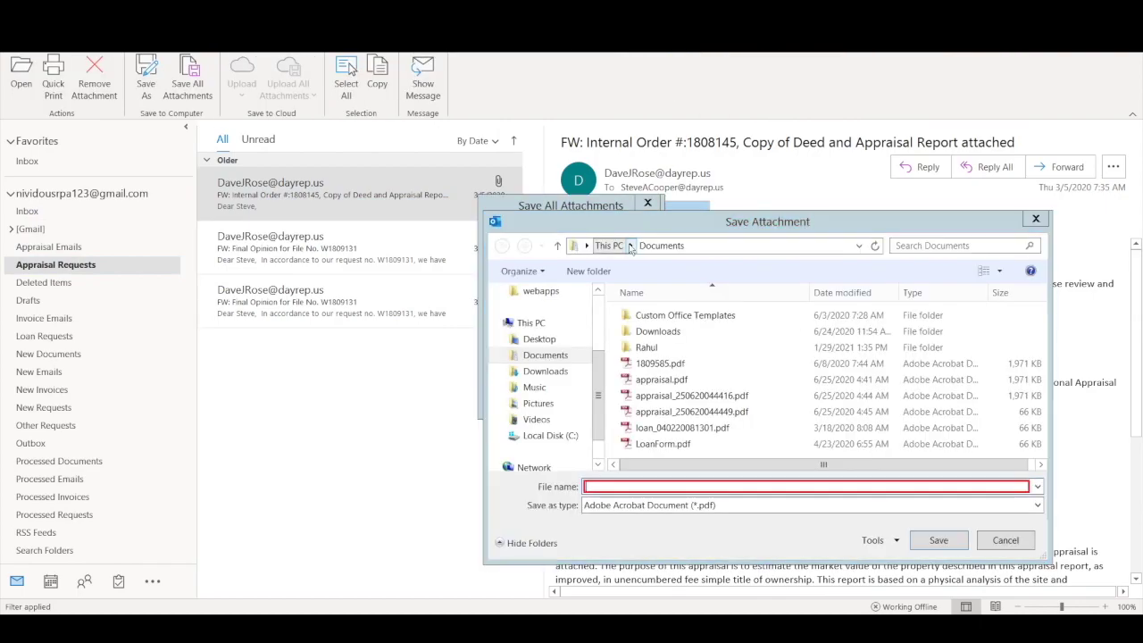
type("C:\\Users\\RPA\\Documents\\Downloads\\appraisal\\appraisal_141021131207.pdf")
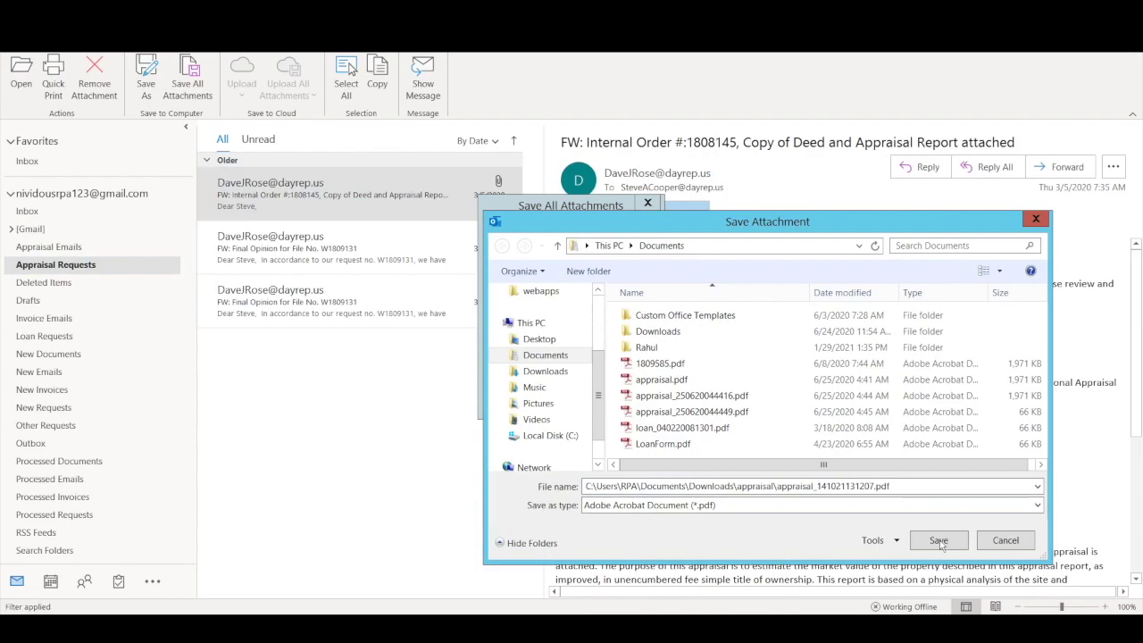
left_click(939, 541)
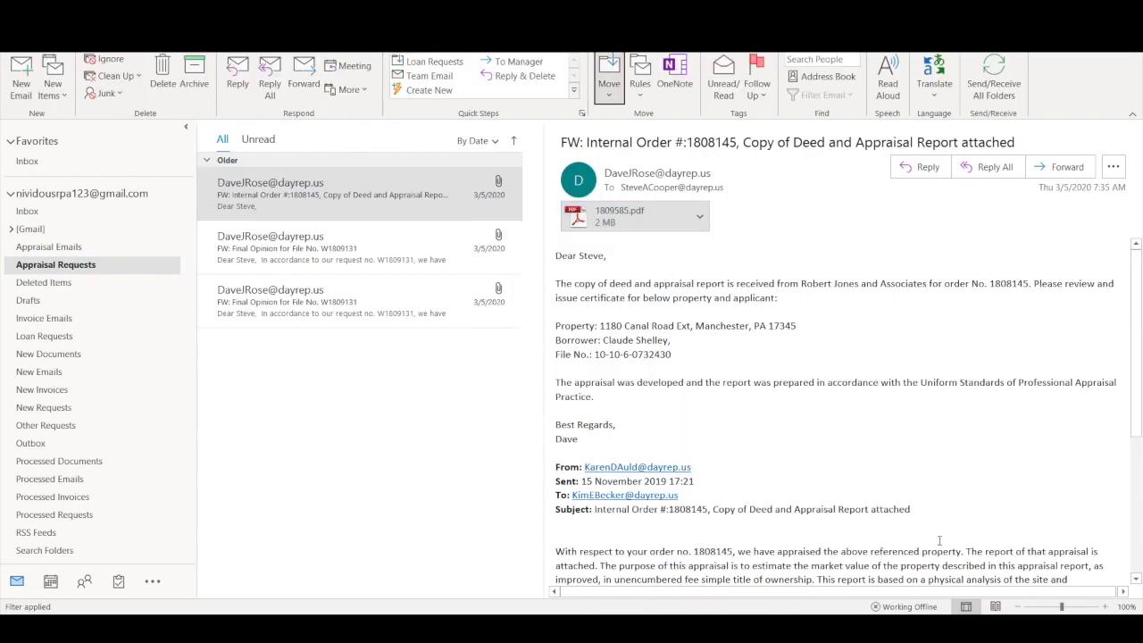
Step: Start moving the appraisal email to another folder
key("alt+h")
key("m")
key("v")
key("o")
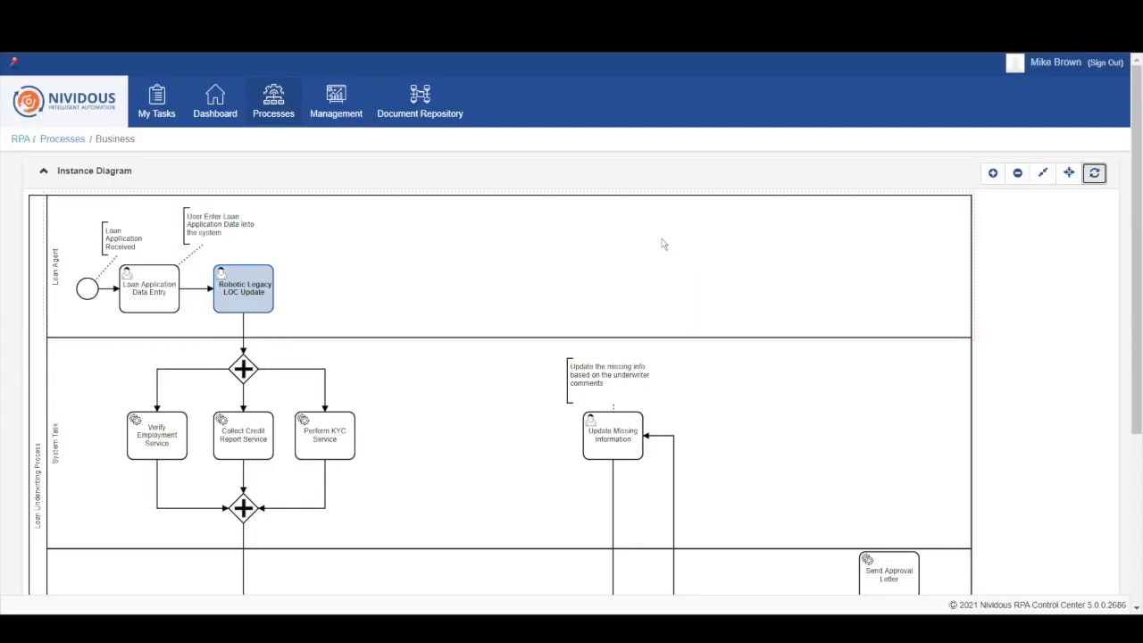
Step: Refresh the diagram and expand the variables captured for Loan Application Data Entry in Activity Details
left_click(1098, 174)
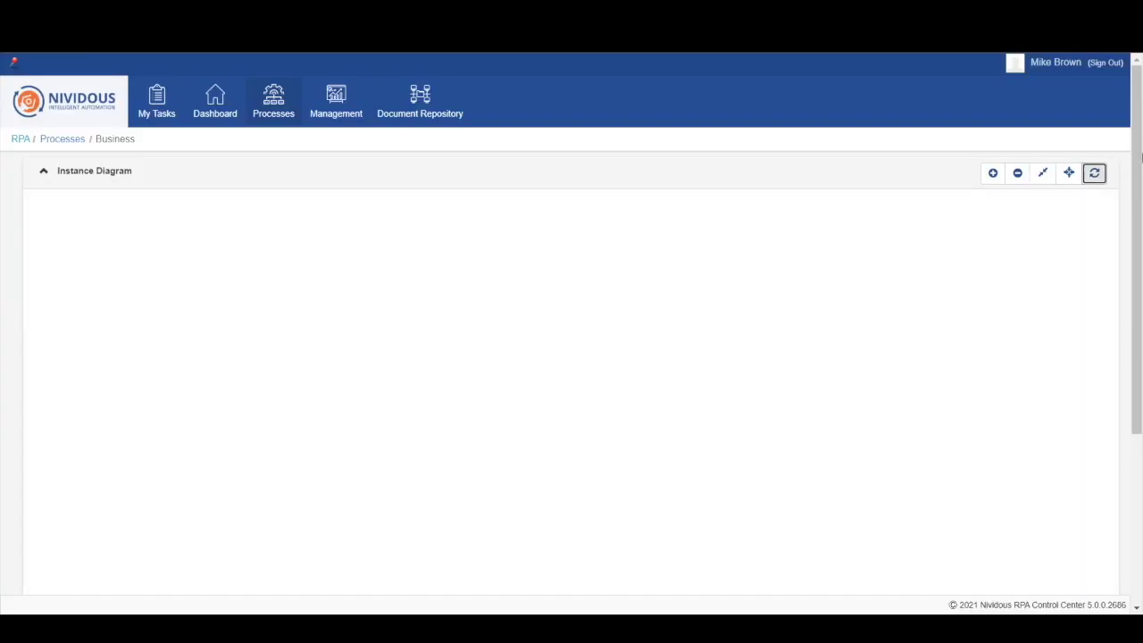
left_click_drag(1142, 156, 1139, 362)
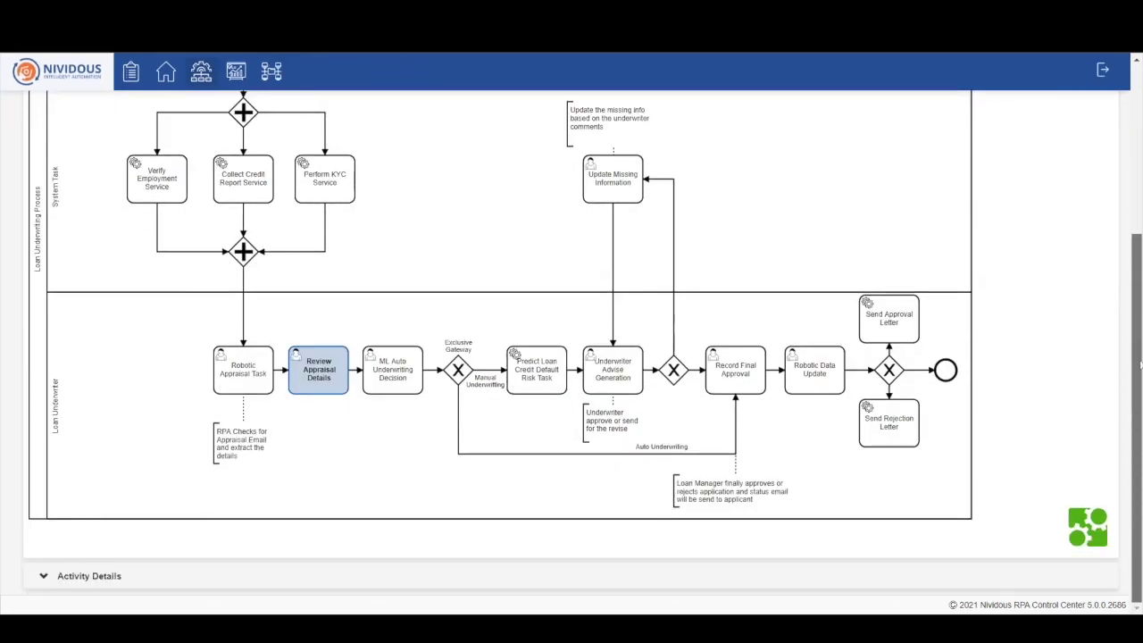
left_click(43, 576)
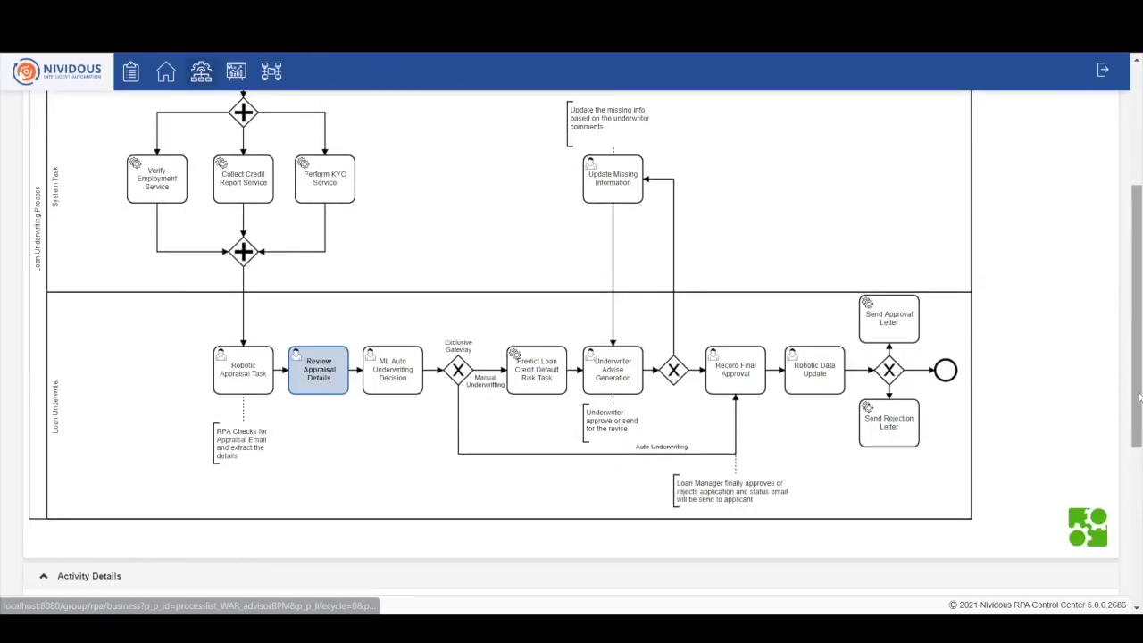
left_click_drag(1140, 398, 1139, 549)
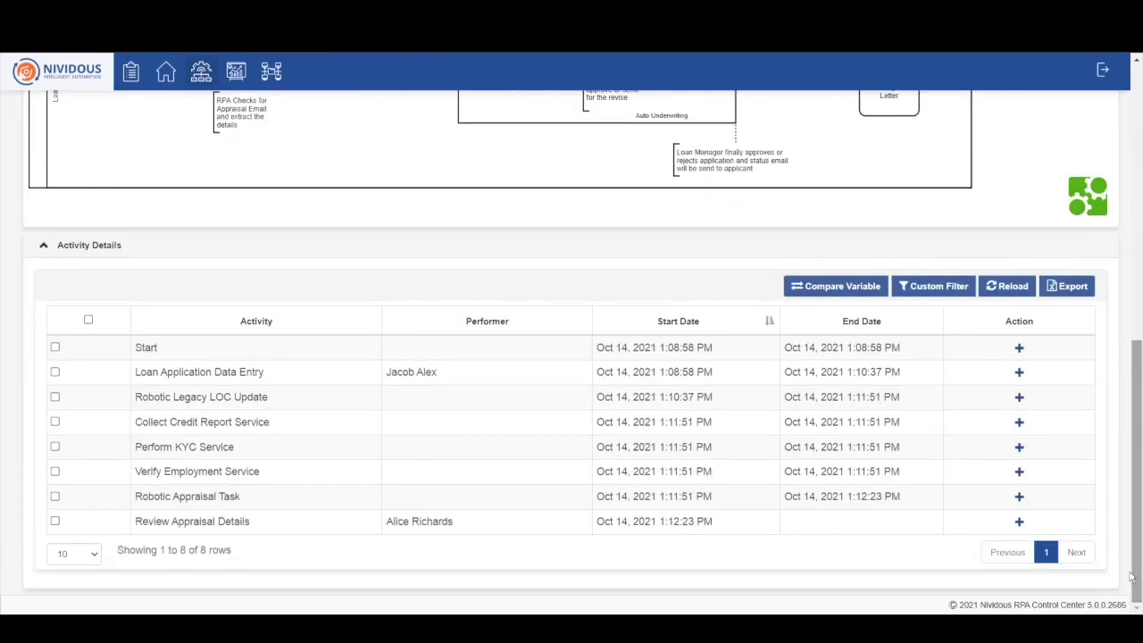
left_click(1018, 374)
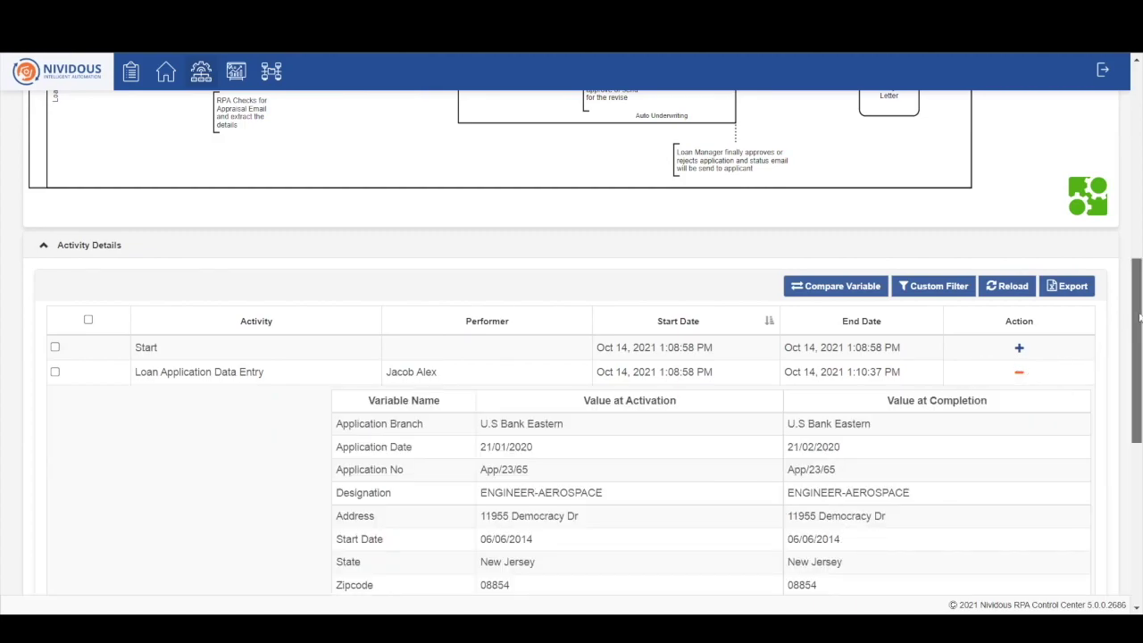
left_click_drag(1139, 317, 1140, 429)
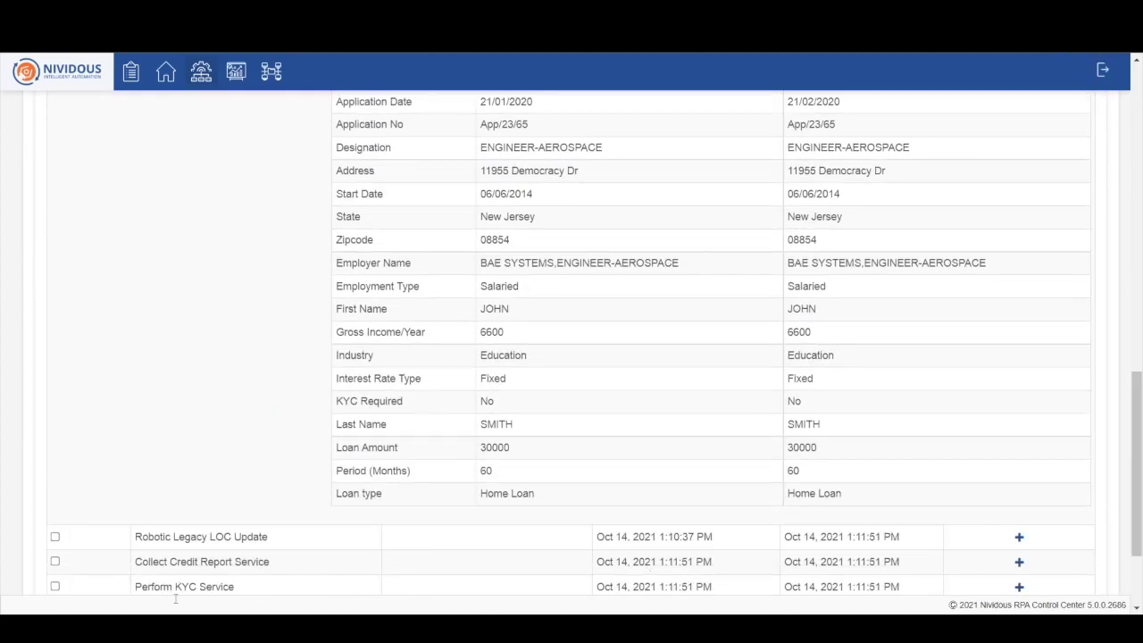
Step: Go to the My Tasks window and sign out of the current user
mouse_move(176, 608)
left_click(88, 582)
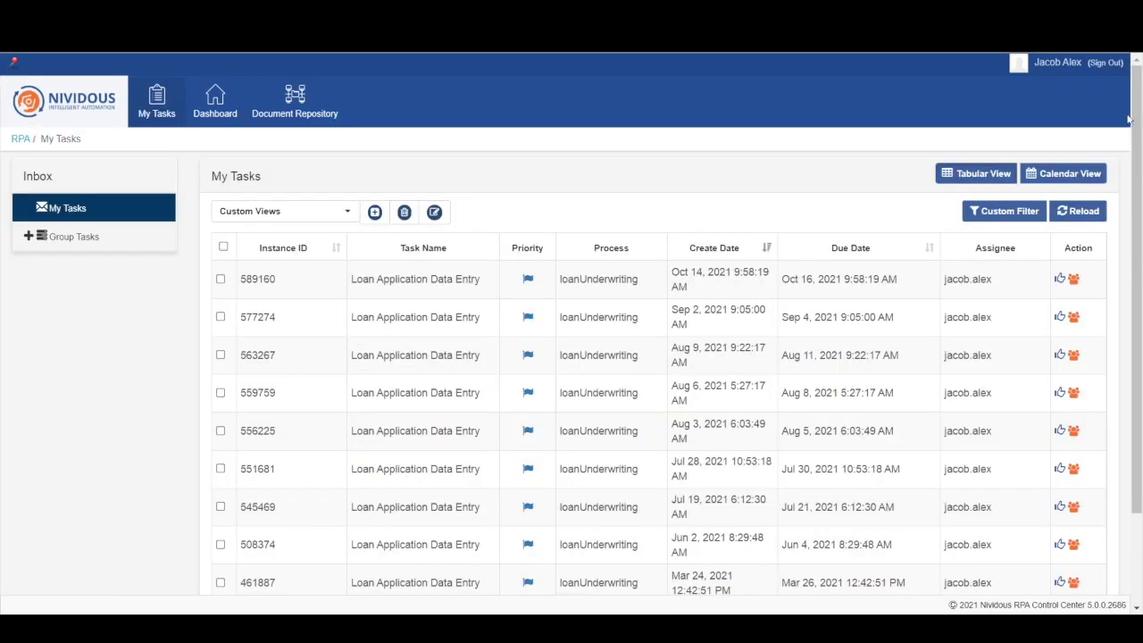
left_click(1112, 63)
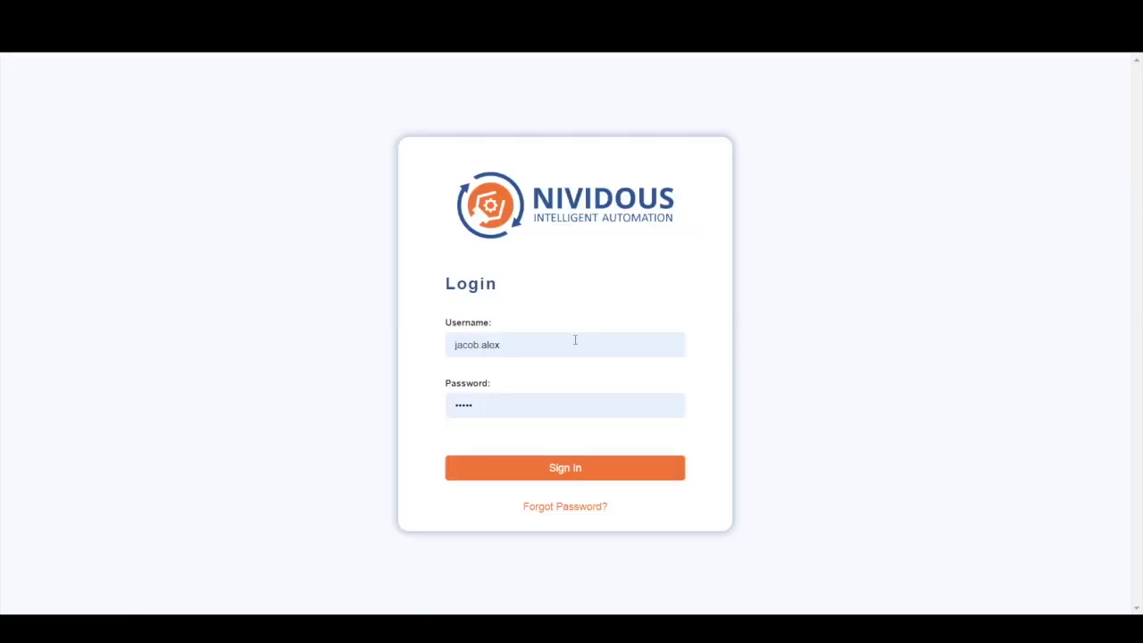
Step: Sign in as the appraisal reviewer using the saved login and open Review Appraisal Details task 591097
left_click(563, 344)
double_click(561, 340)
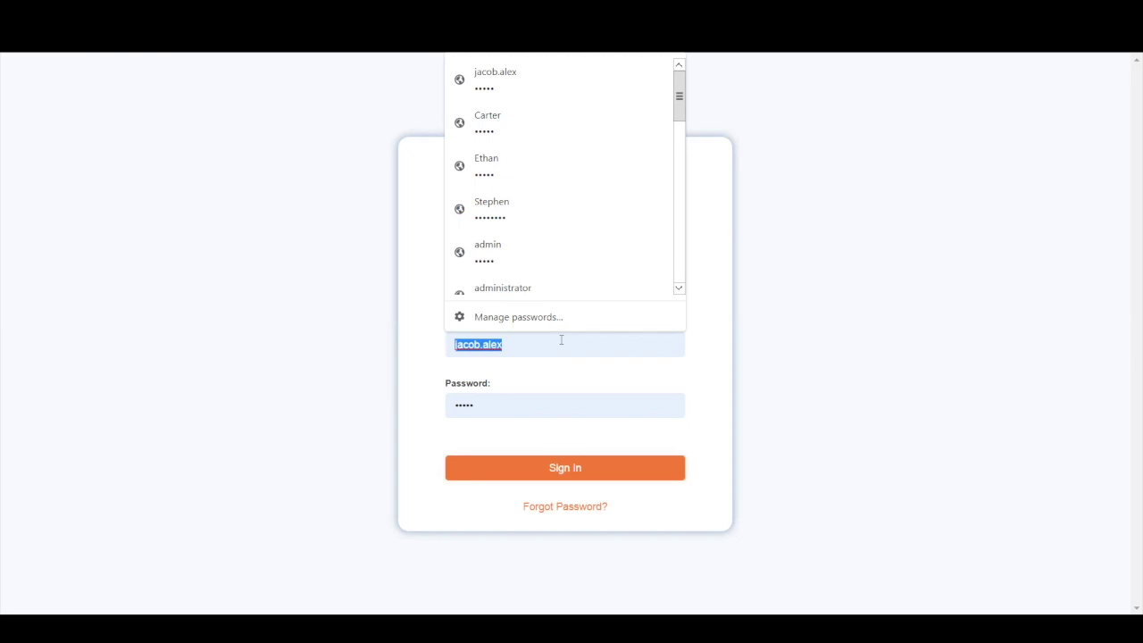
type("alice")
key("Down")
key("Return")
key("Return")
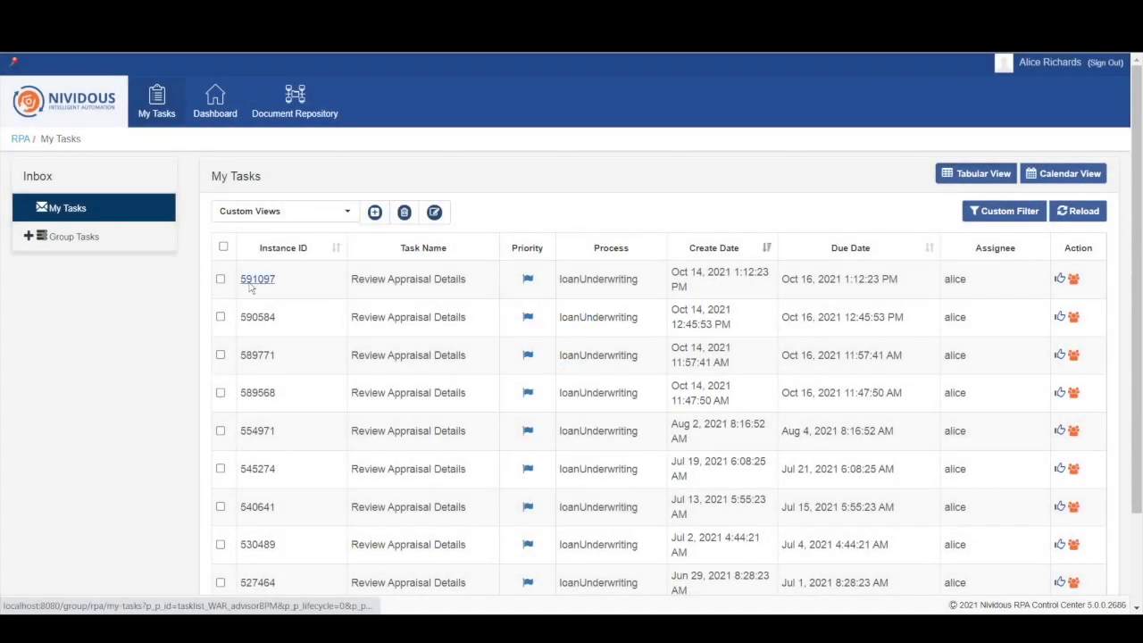
left_click(254, 280)
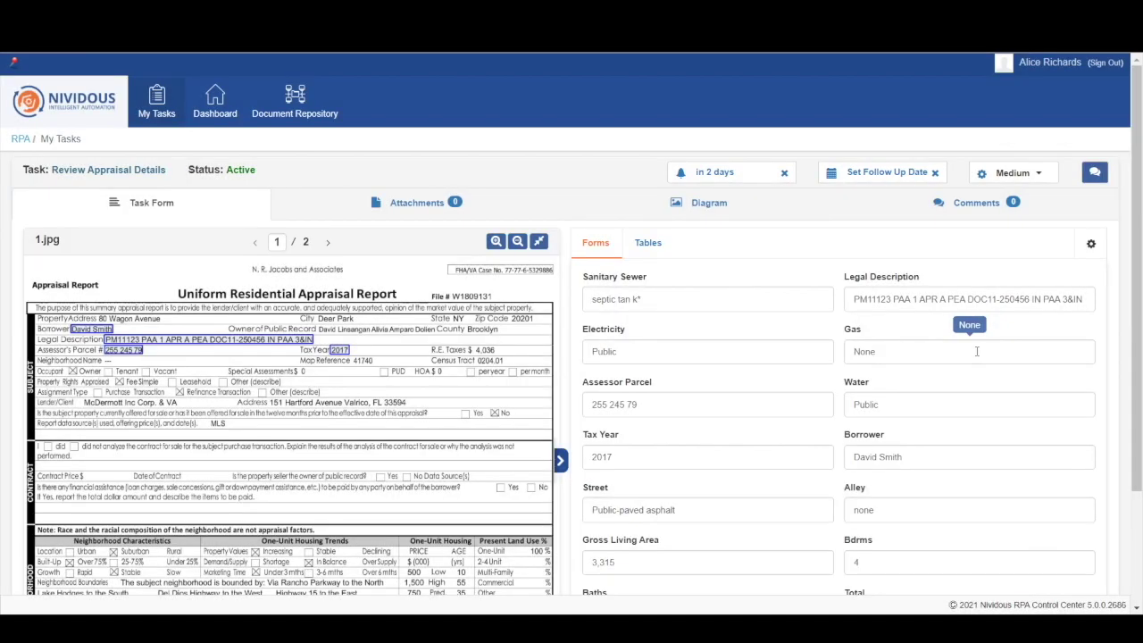
Step: Trace the Water and Gross Living Area values to their sources in the appraisal report
left_click(878, 412)
scroll(1102, 342, "down", 2)
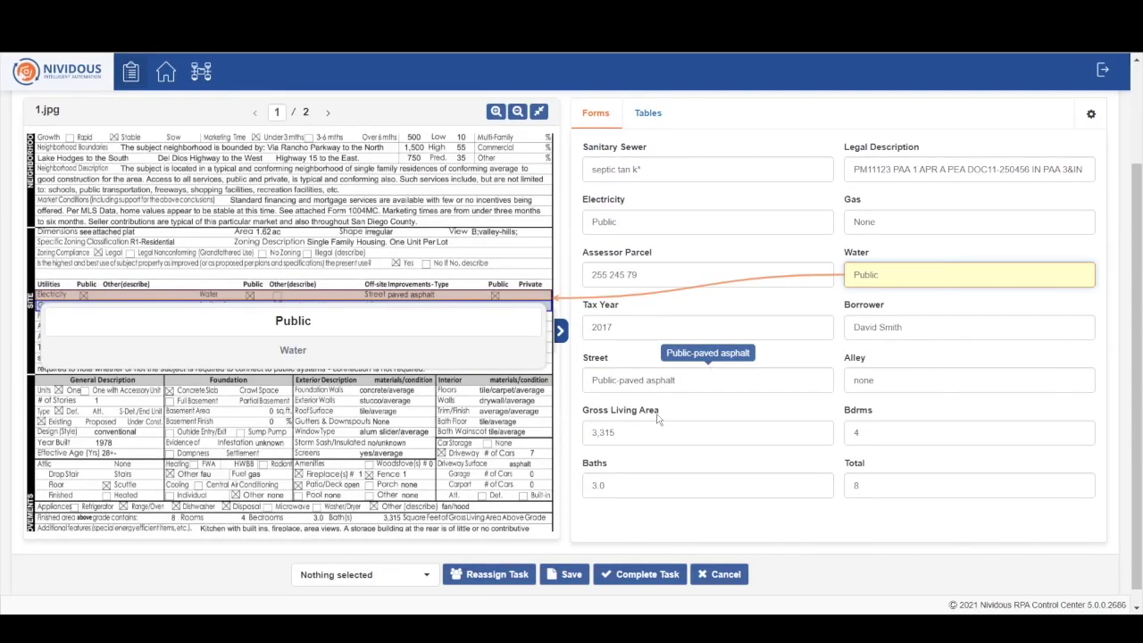
left_click(624, 432)
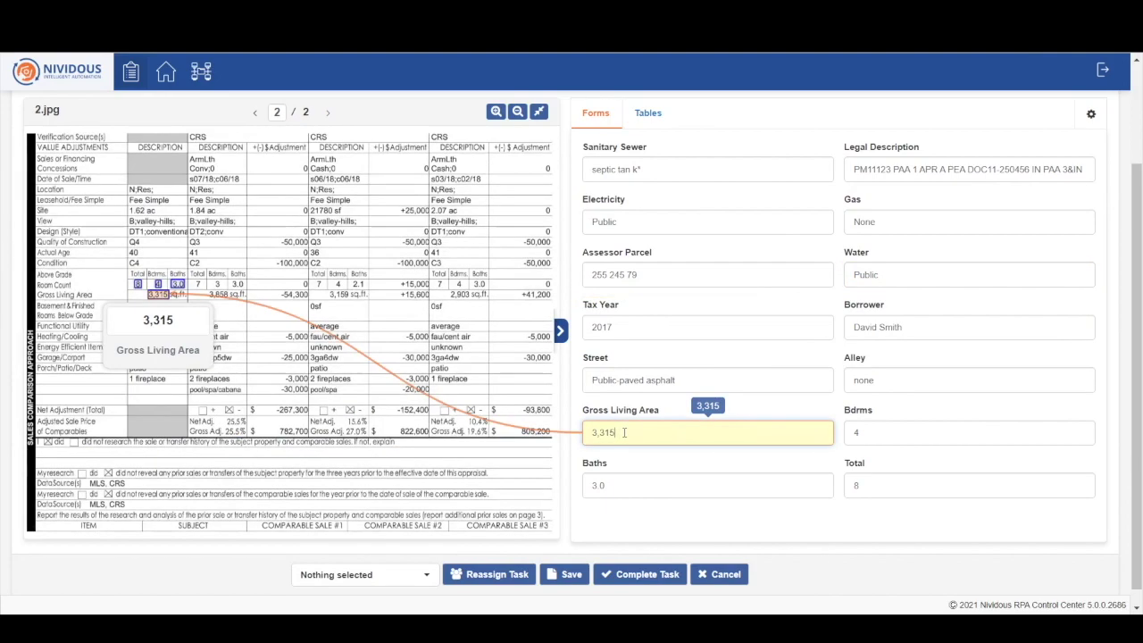
Step: Complete the Review Appraisal Details task and confirm with OK
left_click(647, 576)
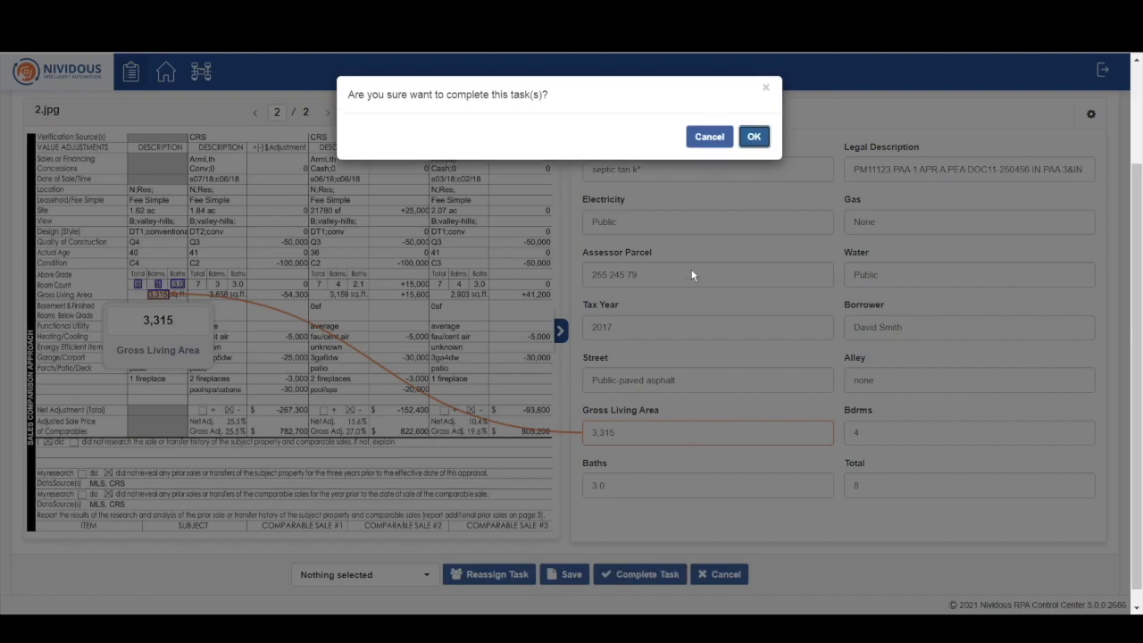
left_click(755, 138)
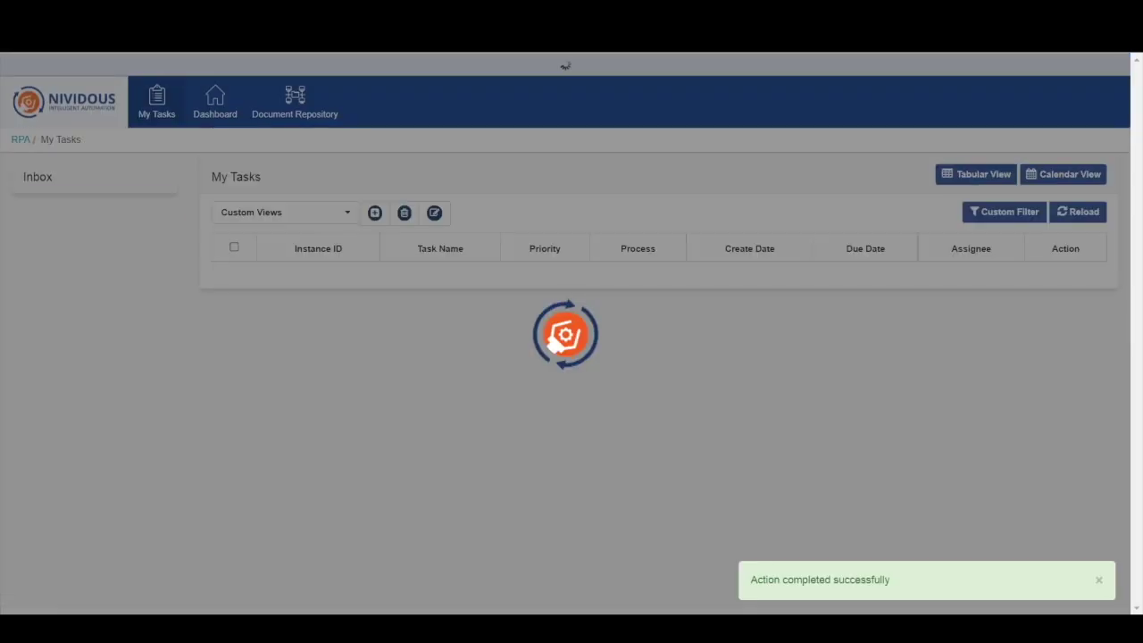
mouse_move(115, 607)
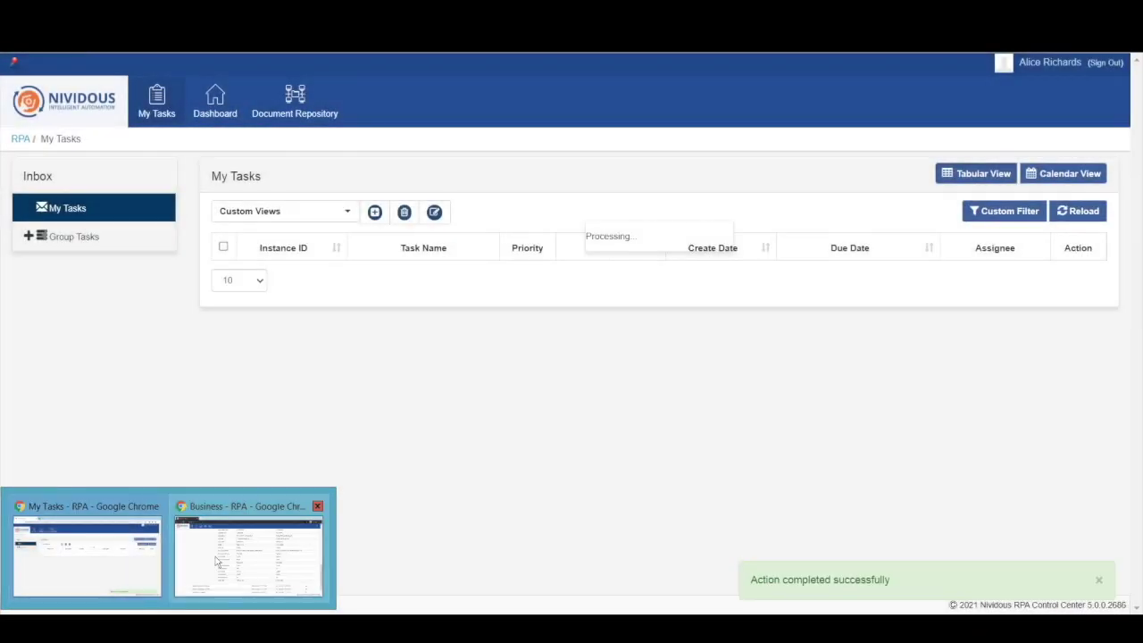
left_click(219, 558)
scroll(1140, 161, "up", 5)
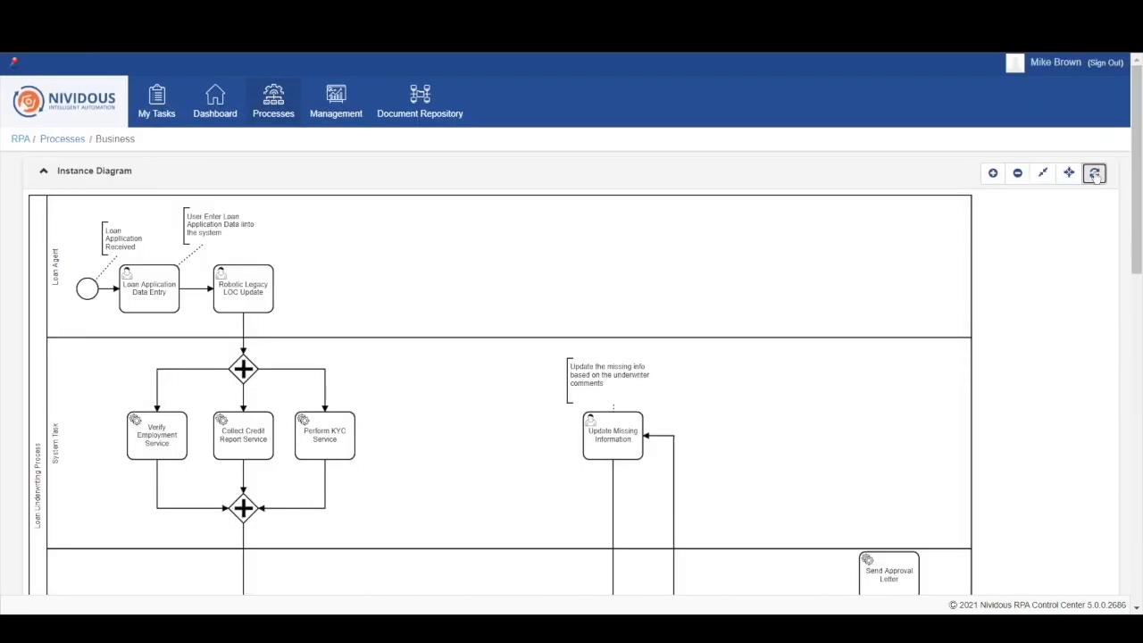
left_click(1095, 173)
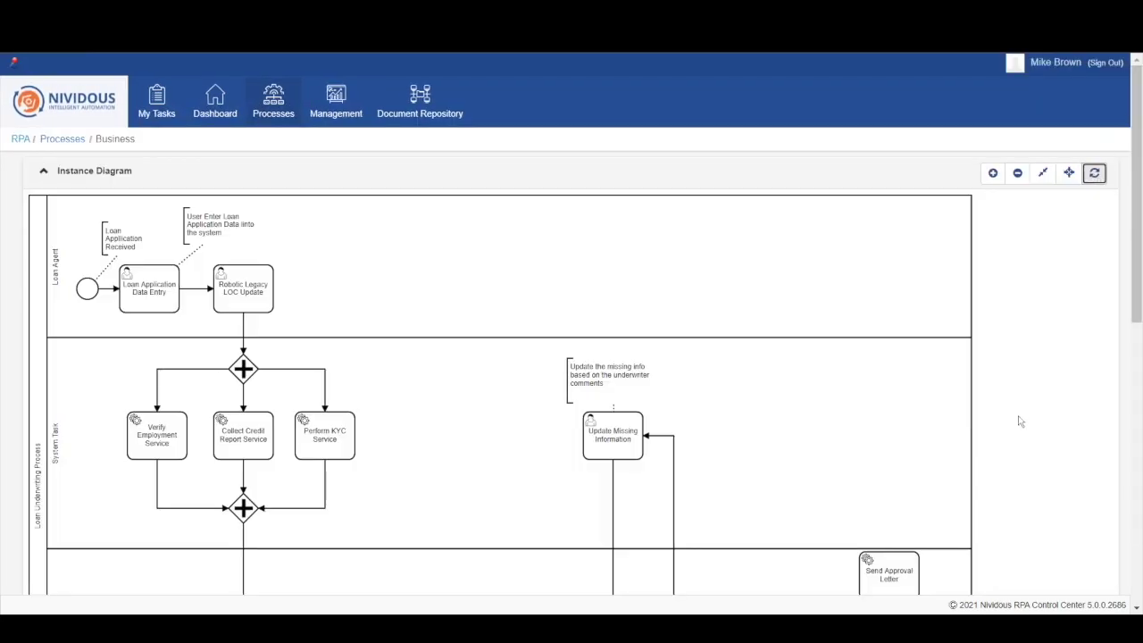
scroll(1020, 419, "down", 2)
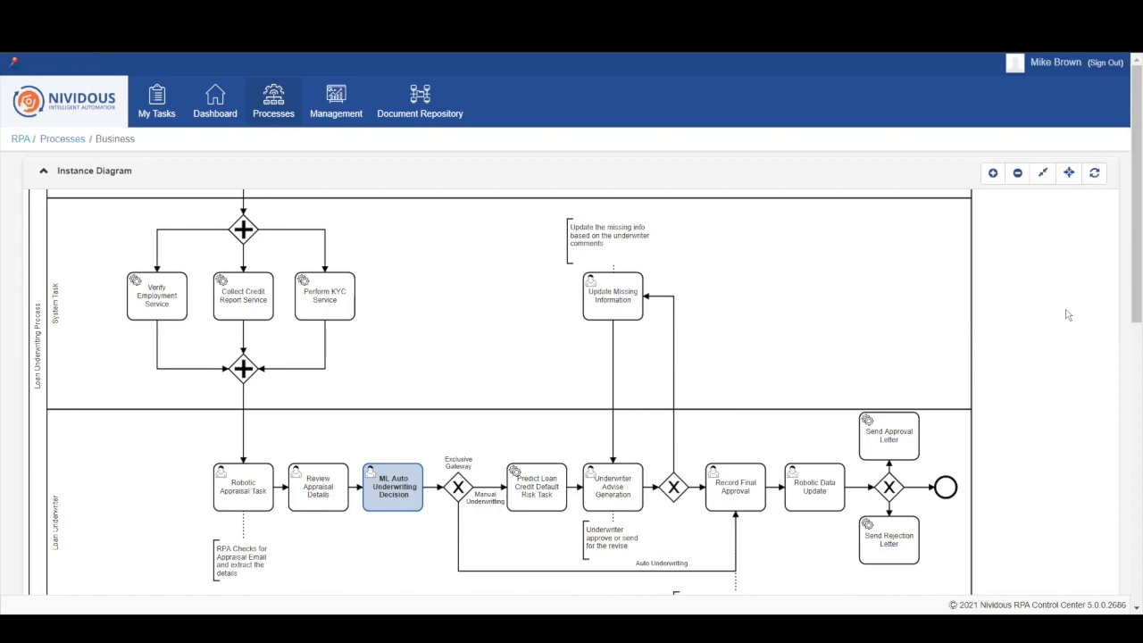
left_click(1094, 174)
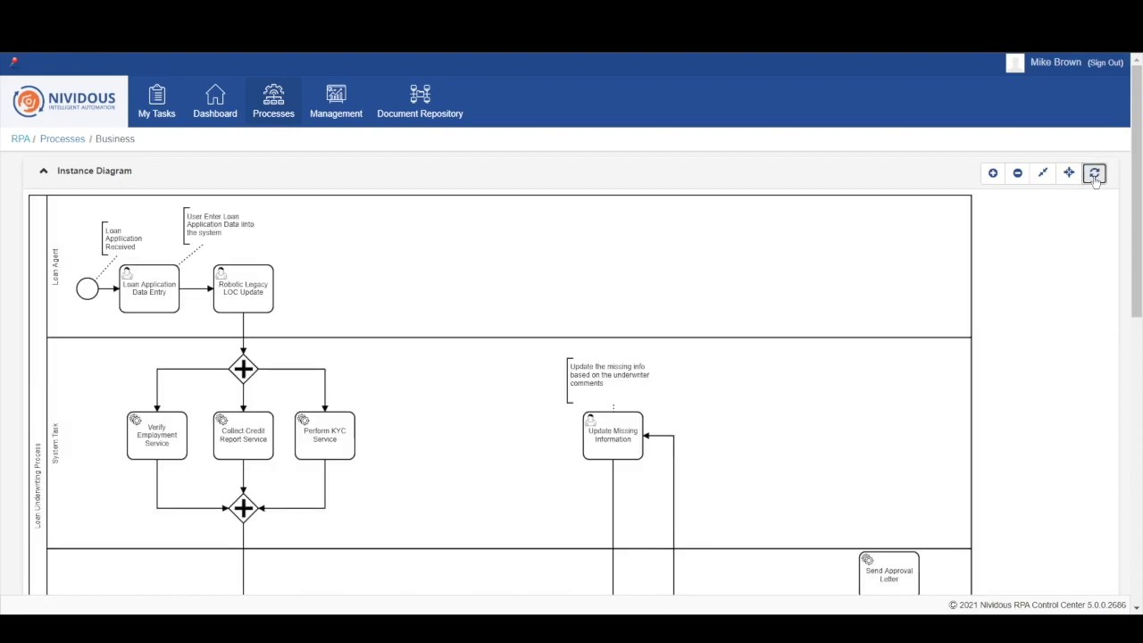
scroll(1095, 317, "down", 3)
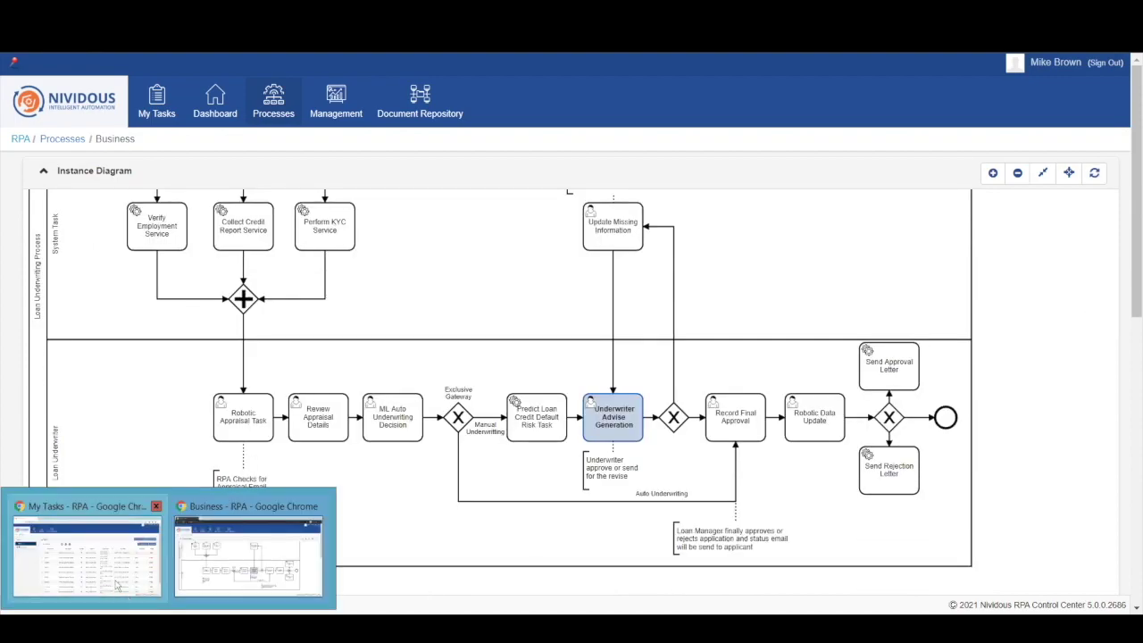
left_click(112, 577)
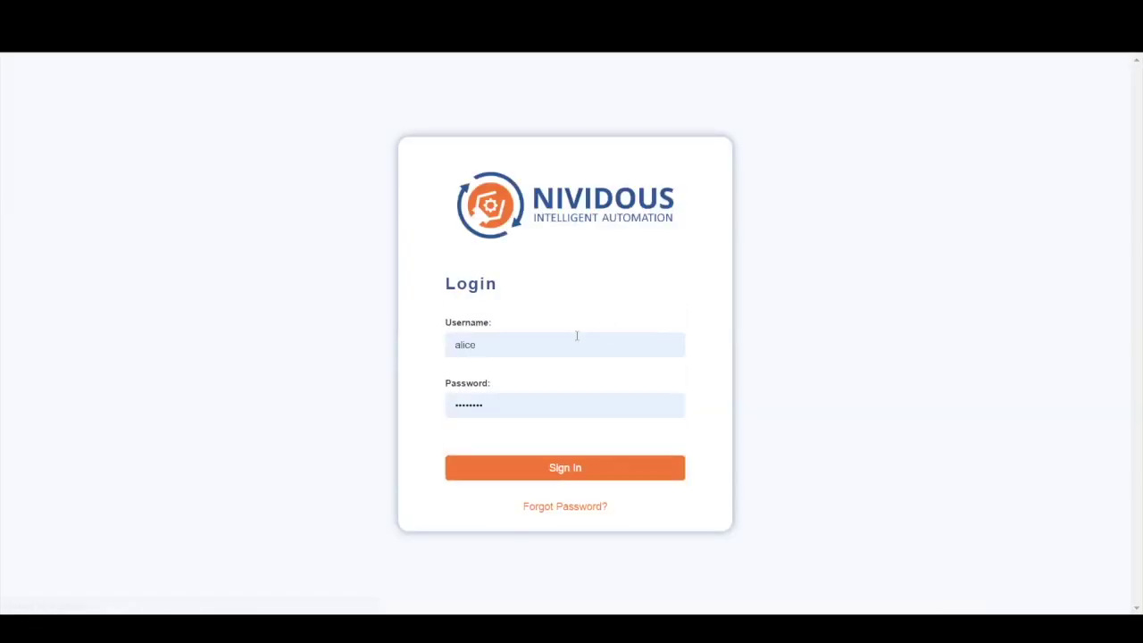
Step: Sign in as the underwriter with the saved login and open Underwriter Advise Generation task 591097
left_click(575, 340)
key("ctrl+a")
type("mic")
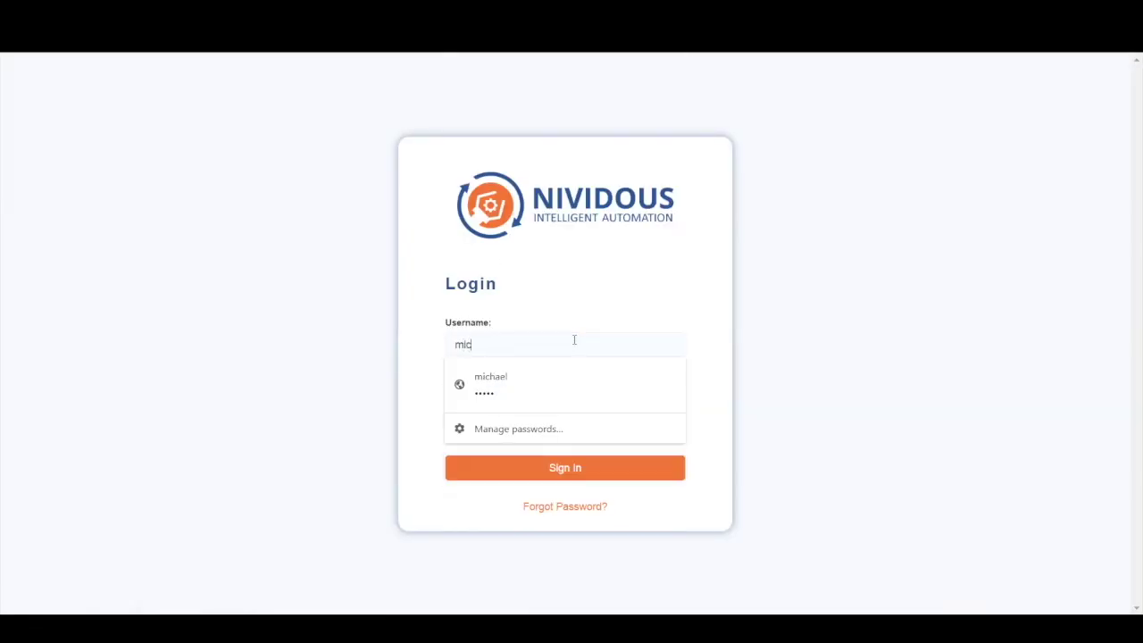
key("Down")
key("Return")
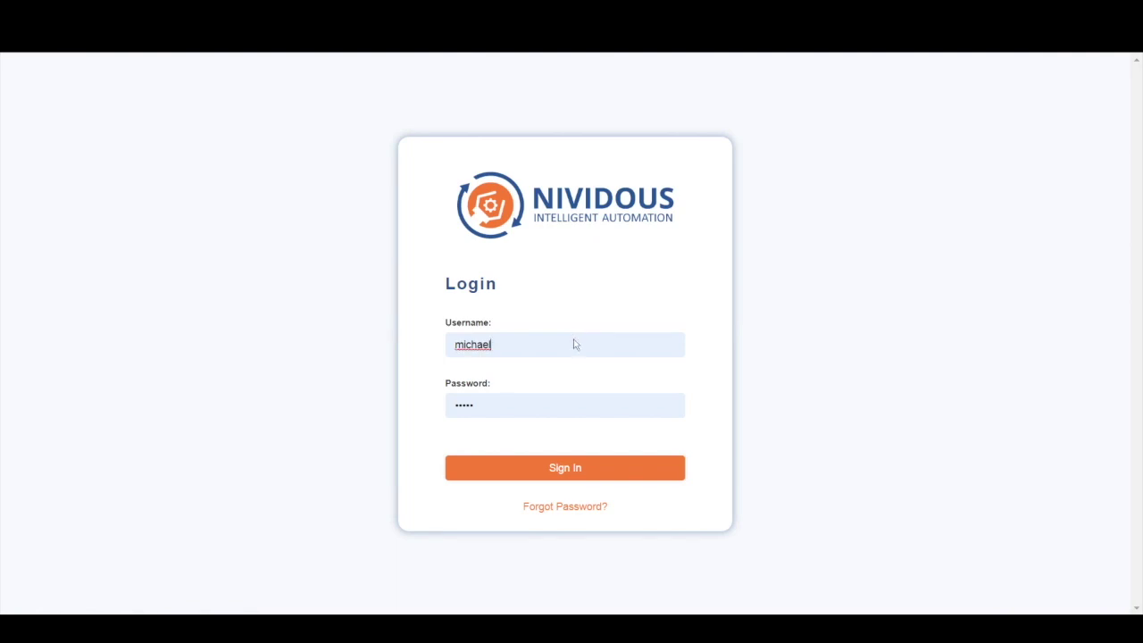
key("Return")
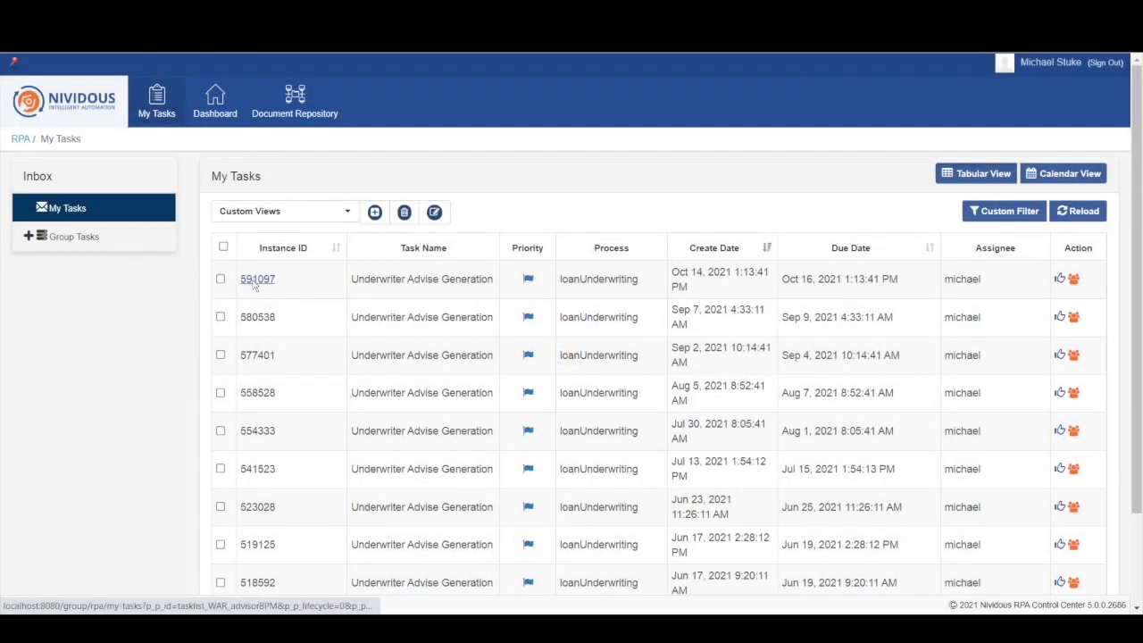
left_click(257, 281)
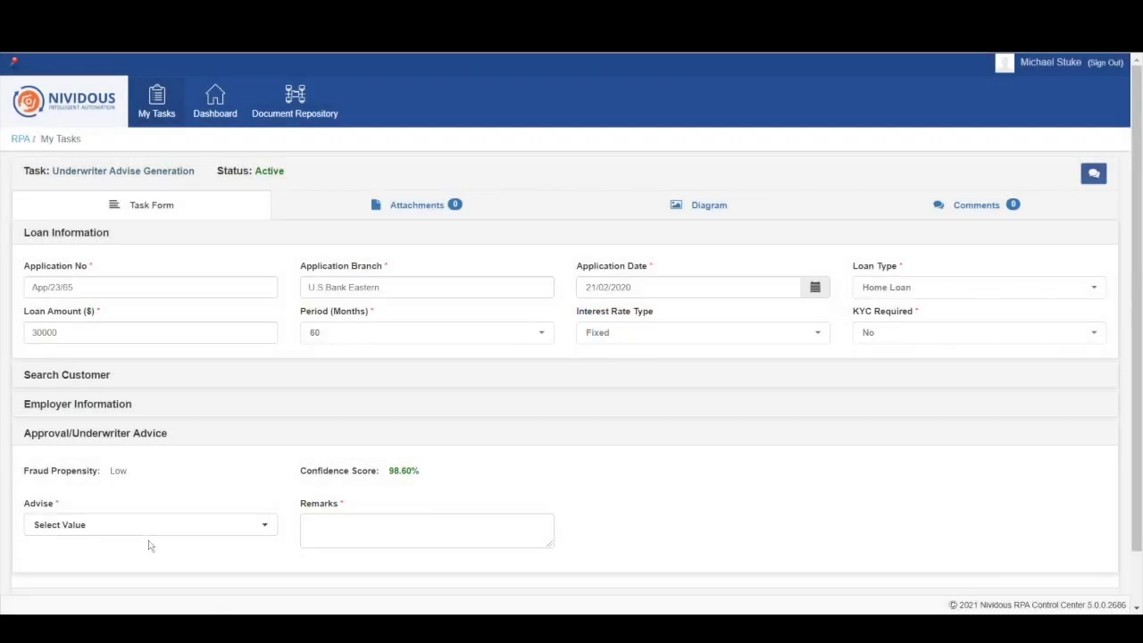
Step: Set Advise to Approve with remarks 'Looks Good' and request task completion
left_click(137, 527)
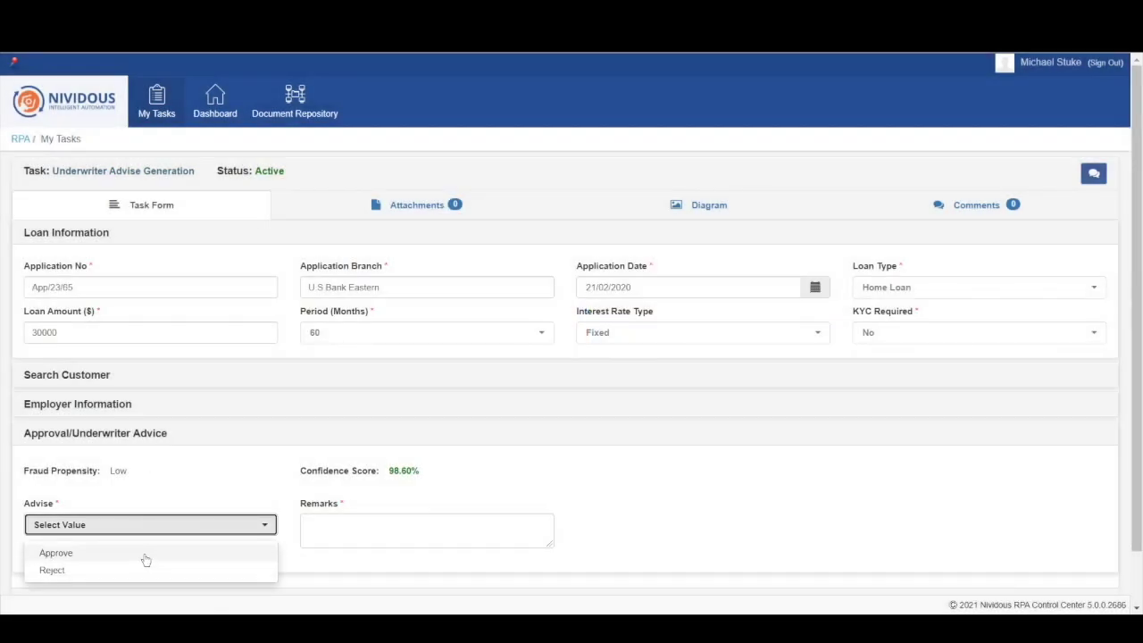
left_click(146, 554)
left_click(409, 533)
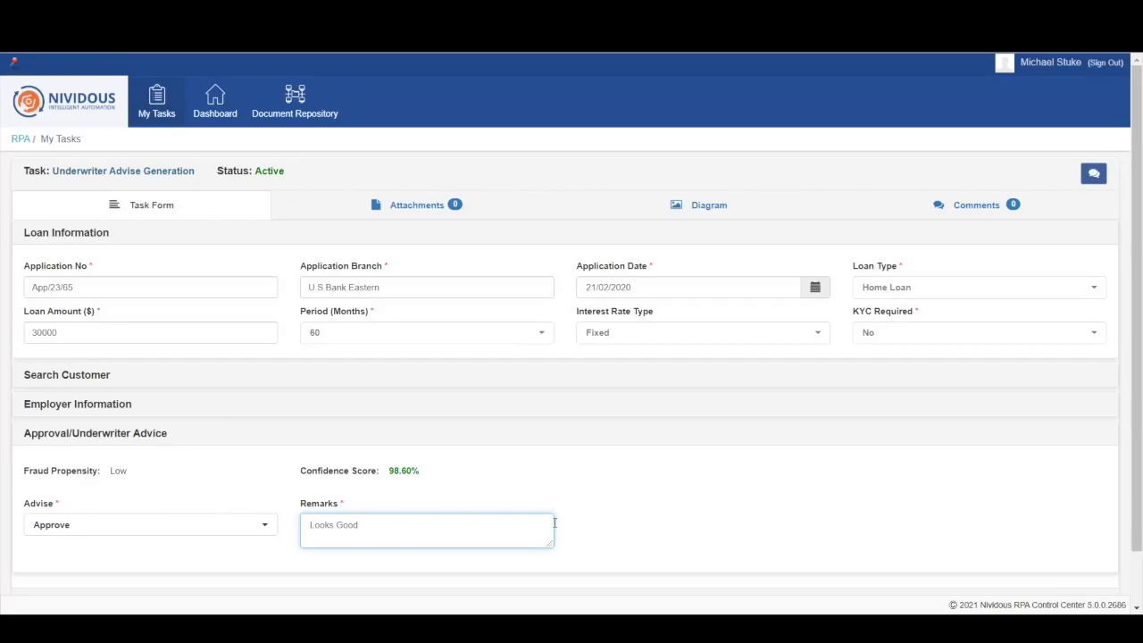
scroll(658, 526, "down", 1)
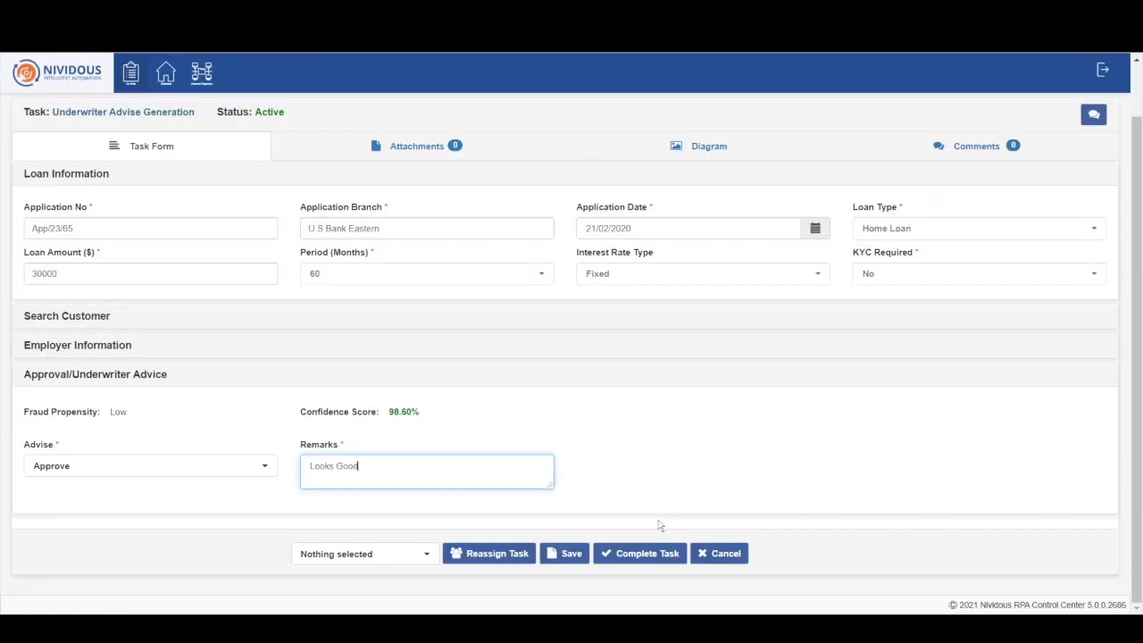
left_click(655, 547)
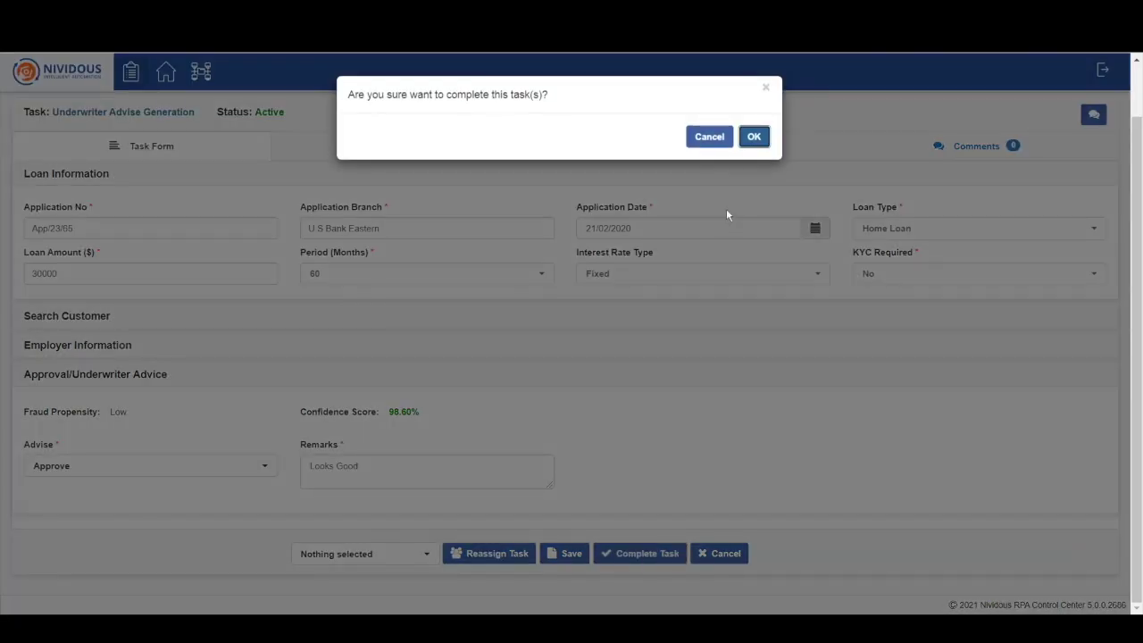
Step: Confirm the underwriter approval with OK and refresh the Loan Underwriting Process instance diagram
left_click(754, 137)
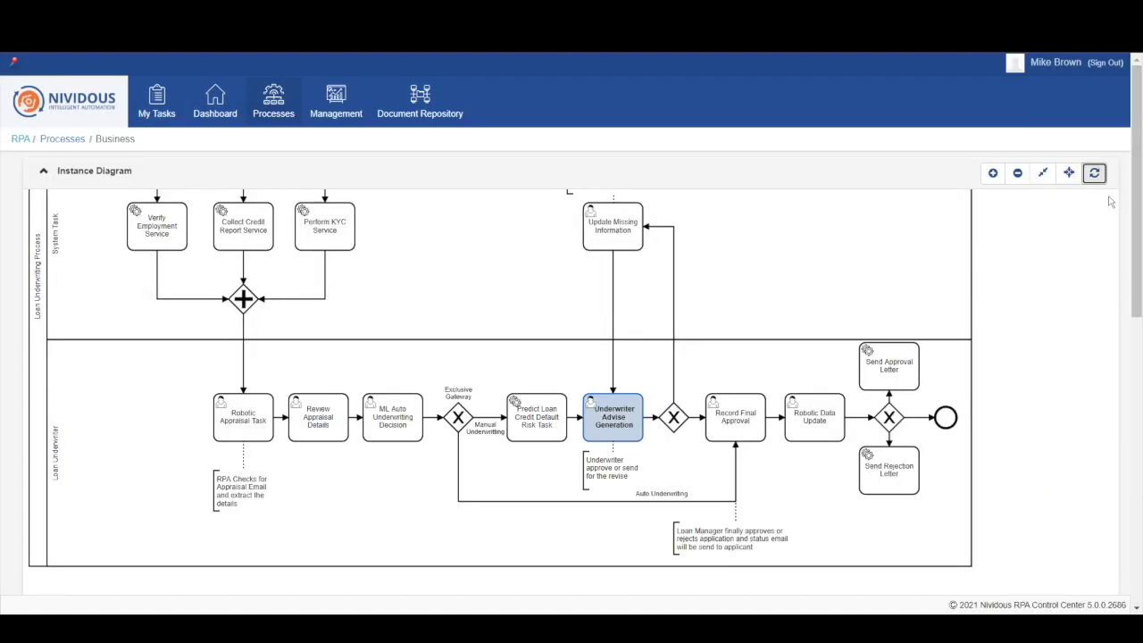
left_click(1093, 175)
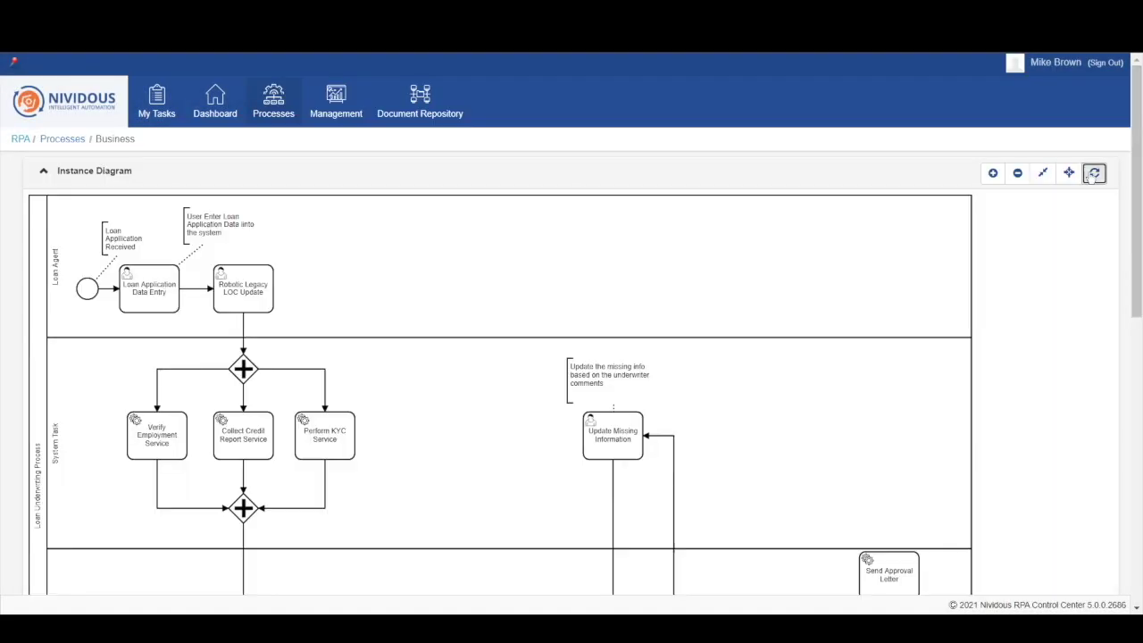